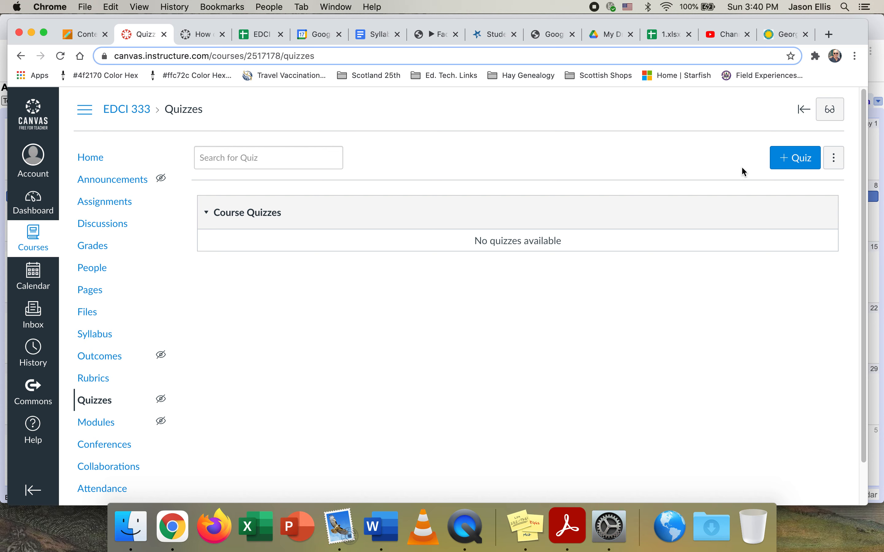
Step: Create a new quiz in the course and title it "Test Quiz"
{"action": "left_click", "coordinate": [786, 163]}
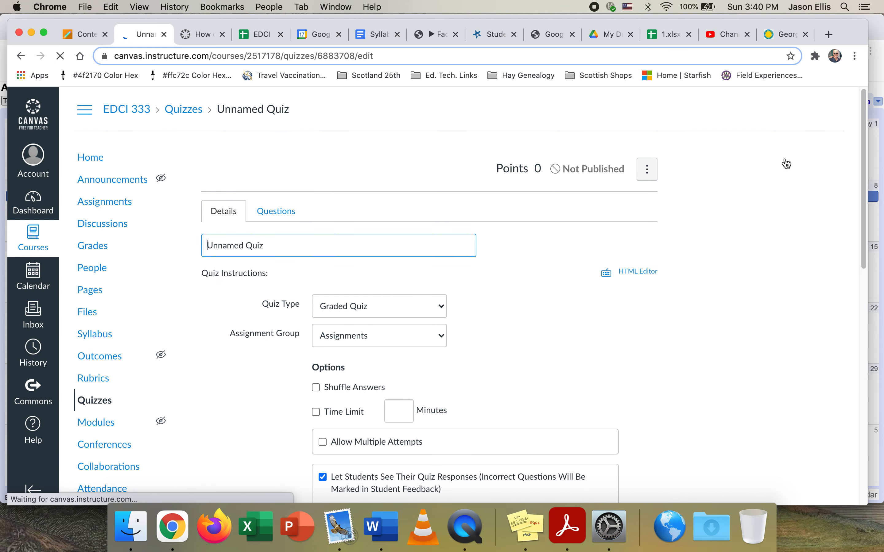
{"action": "double_click", "coordinate": [226, 248]}
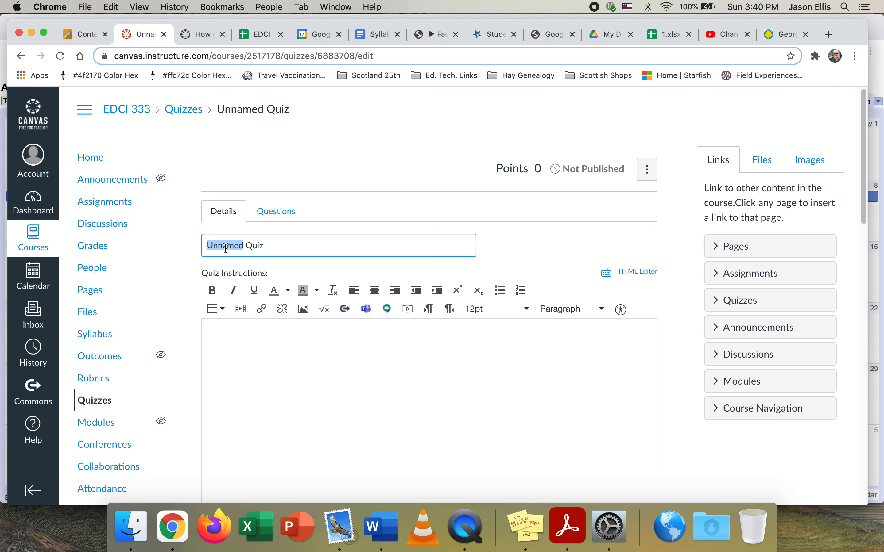
{"action": "type", "text": "Test"}
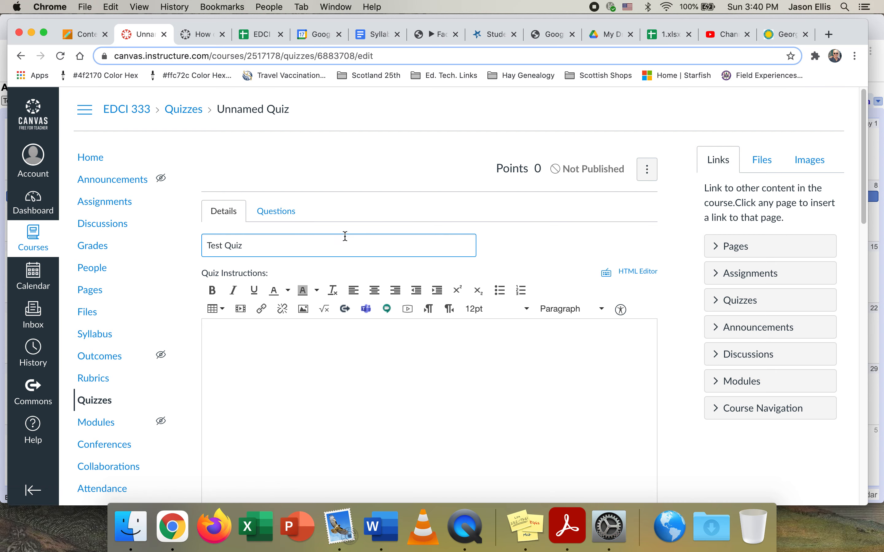
Step: Enter the quiz instructions "Please complete this text based on the information provided in chapter 1."
{"action": "scroll", "coordinate": [596, 243], "scroll_direction": "down", "scroll_amount": 3}
{"action": "left_click", "coordinate": [357, 291]}
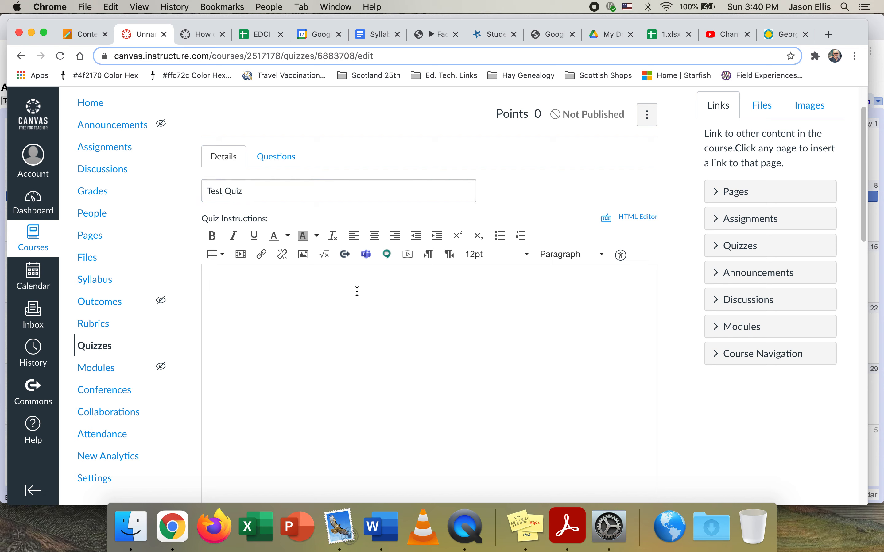
{"action": "type", "text": "Please complete this co"}
{"action": "key", "text": "BackSpace"}
{"action": "key", "text": "BackSpace"}
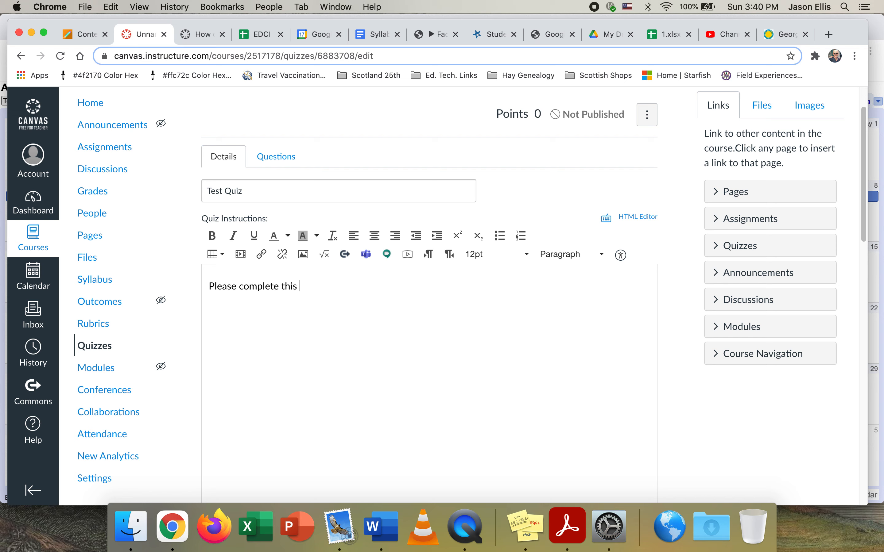
{"action": "type", "text": "text based on the inform"}
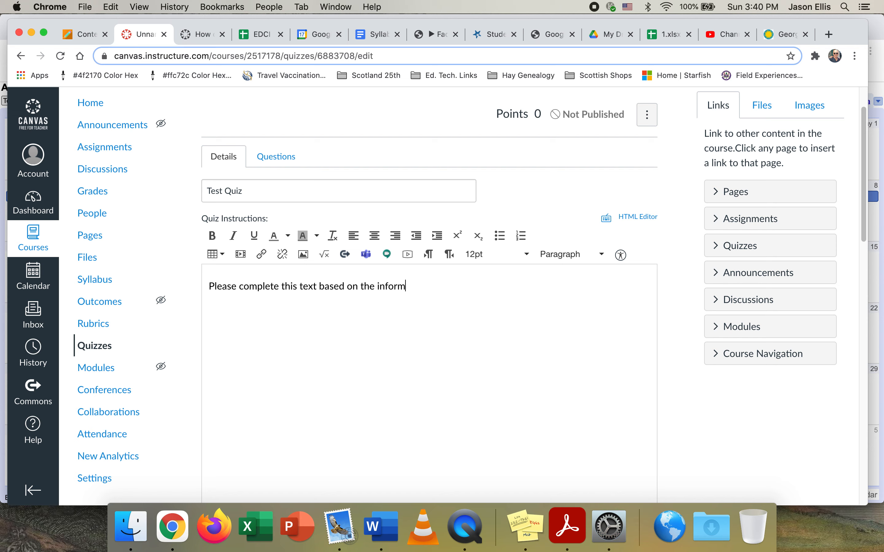
{"action": "type", "text": "ation provided in chapter"}
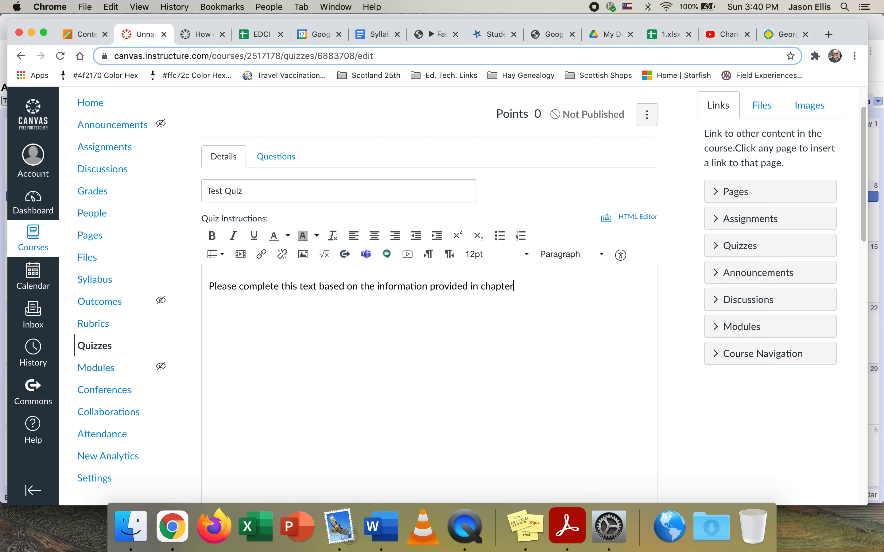
{"action": "type", "text": " 1."}
Step: Enable Shuffle Answers in the quiz options
{"action": "scroll", "coordinate": [457, 307], "scroll_direction": "down", "scroll_amount": 4}
{"action": "scroll", "coordinate": [665, 335], "scroll_direction": "down", "scroll_amount": 4}
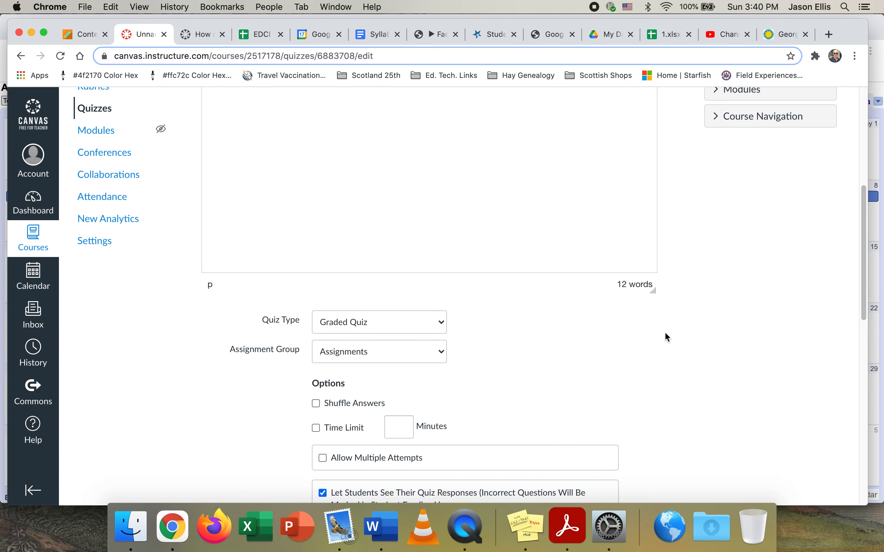
{"action": "scroll", "coordinate": [490, 366], "scroll_direction": "down", "scroll_amount": 1}
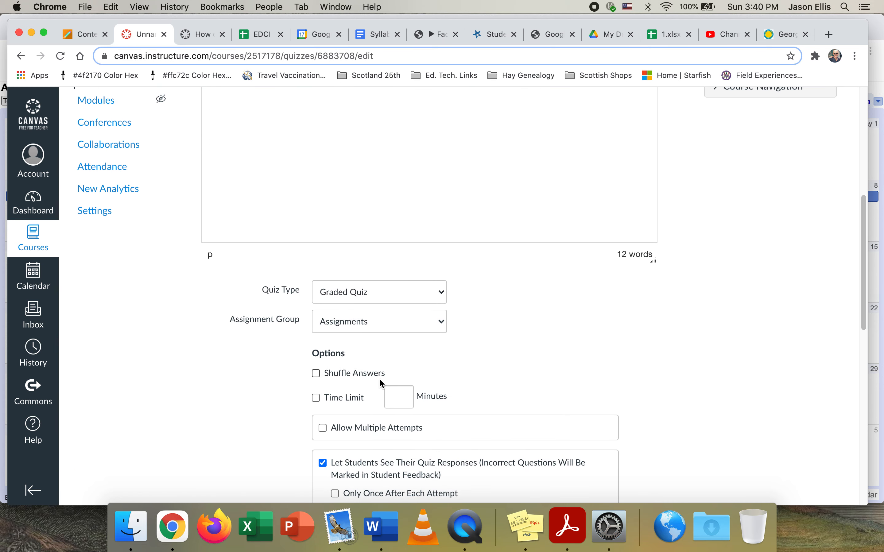
{"action": "left_click", "coordinate": [328, 374]}
Step: Review the remaining quiz options, including time limit, attempts, student responses, quiz restrictions and assignment dates
{"action": "scroll", "coordinate": [581, 347], "scroll_direction": "down", "scroll_amount": 2}
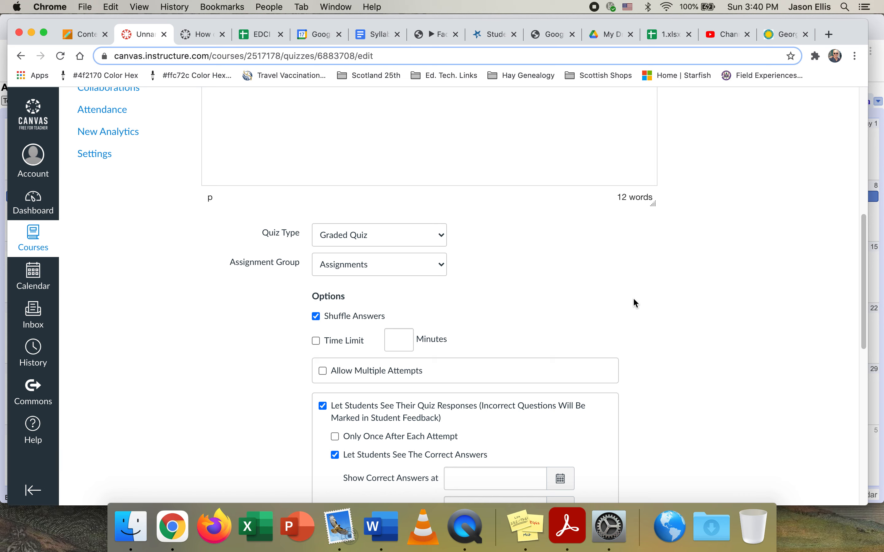
{"action": "scroll", "coordinate": [634, 299], "scroll_direction": "down", "scroll_amount": 2}
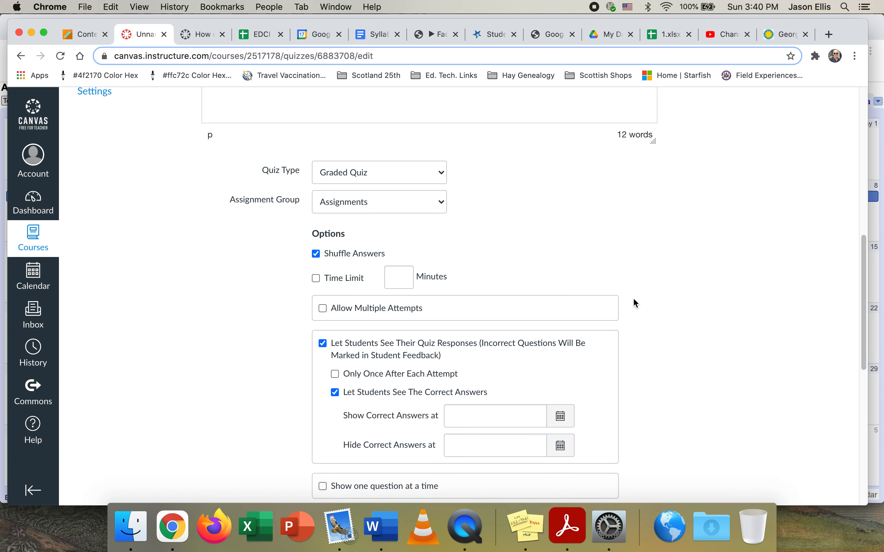
{"action": "scroll", "coordinate": [635, 303], "scroll_direction": "down", "scroll_amount": 1}
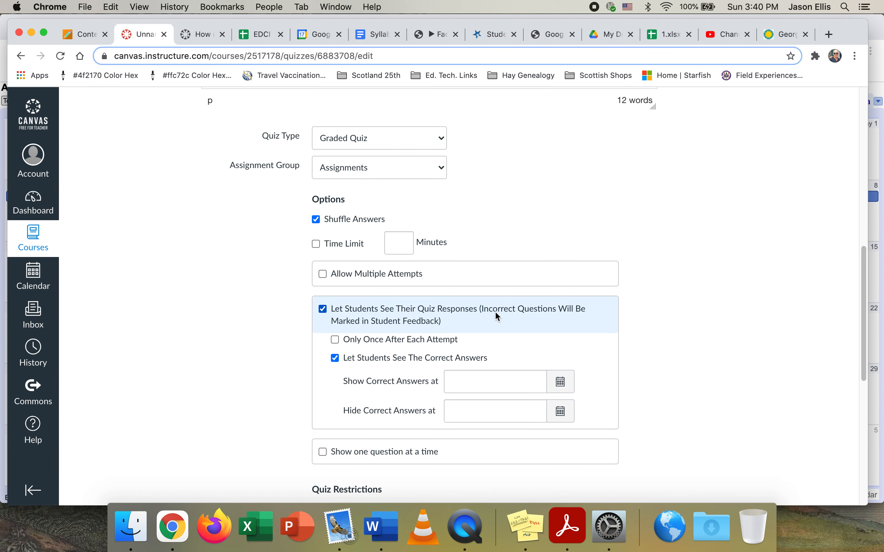
{"action": "scroll", "coordinate": [577, 301], "scroll_direction": "down", "scroll_amount": 4}
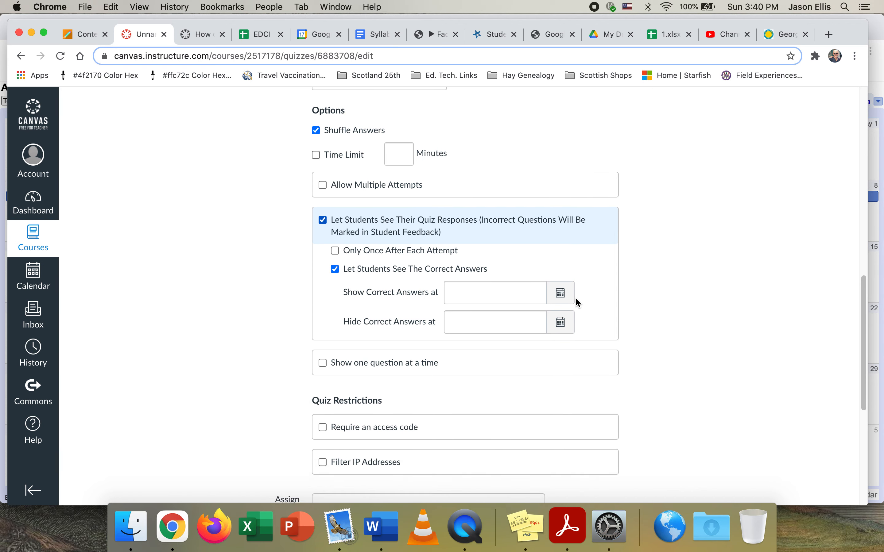
{"action": "scroll", "coordinate": [575, 296], "scroll_direction": "down", "scroll_amount": 2}
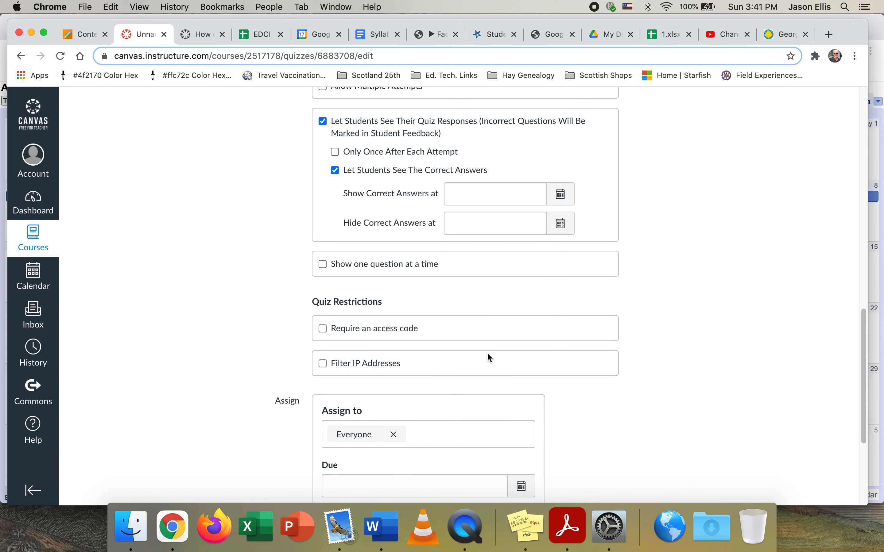
{"action": "scroll", "coordinate": [488, 353], "scroll_direction": "down", "scroll_amount": 2}
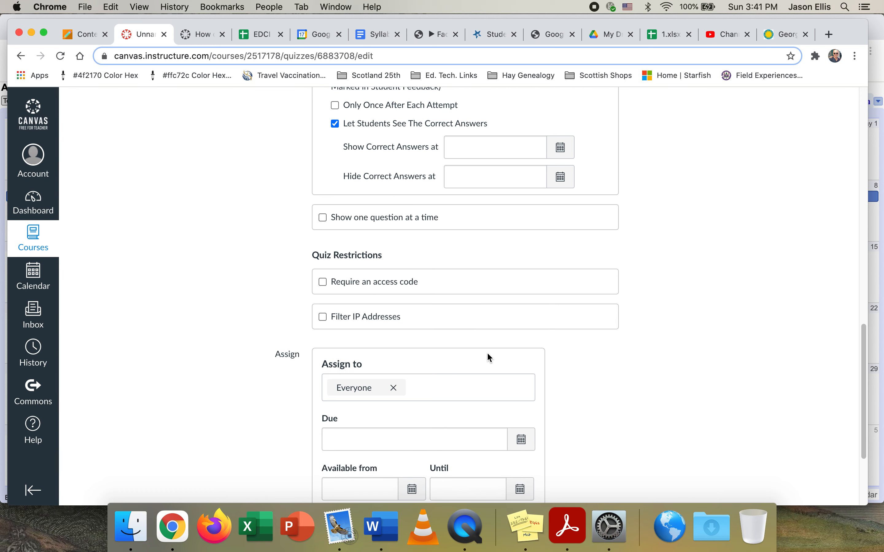
{"action": "scroll", "coordinate": [489, 355], "scroll_direction": "down", "scroll_amount": 2}
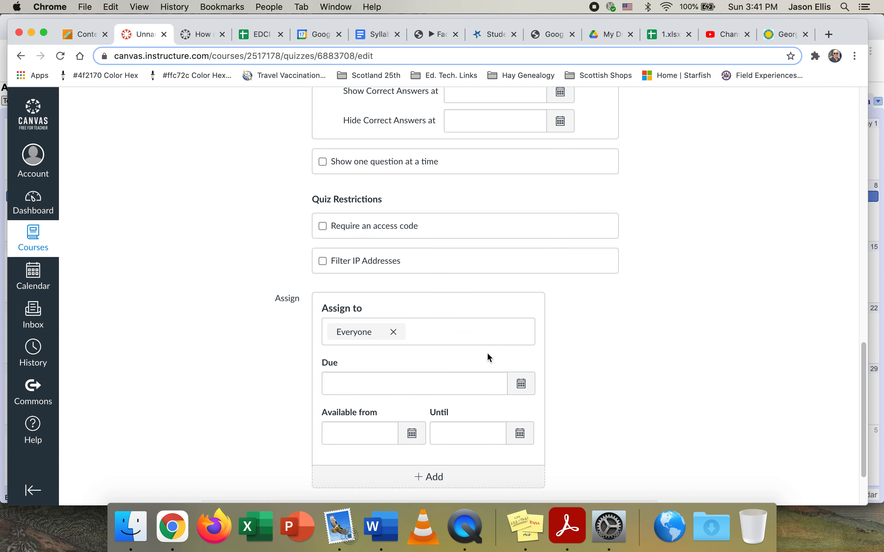
{"action": "scroll", "coordinate": [490, 357], "scroll_direction": "down", "scroll_amount": 3}
{"action": "scroll", "coordinate": [488, 357], "scroll_direction": "up", "scroll_amount": 20}
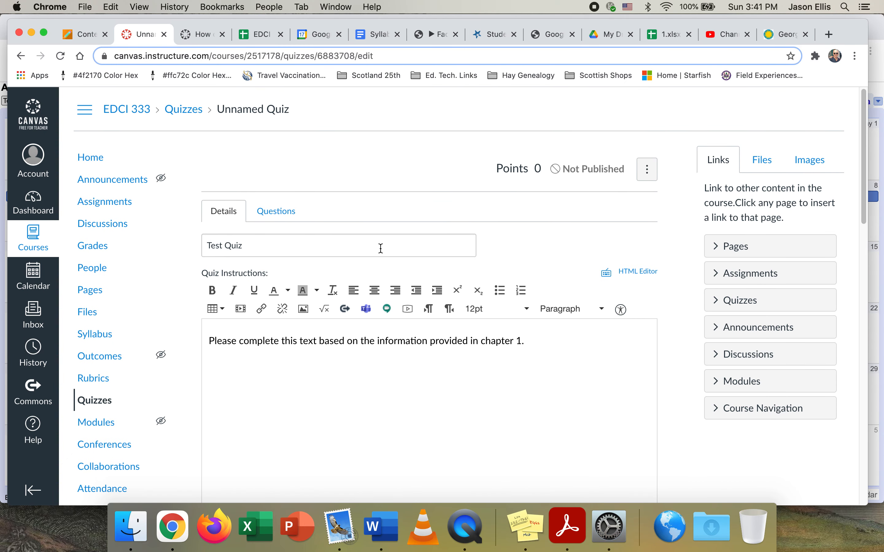
Step: Set the quiz's due date for everyone to January 22, 2021
{"action": "scroll", "coordinate": [483, 233], "scroll_direction": "down", "scroll_amount": 15}
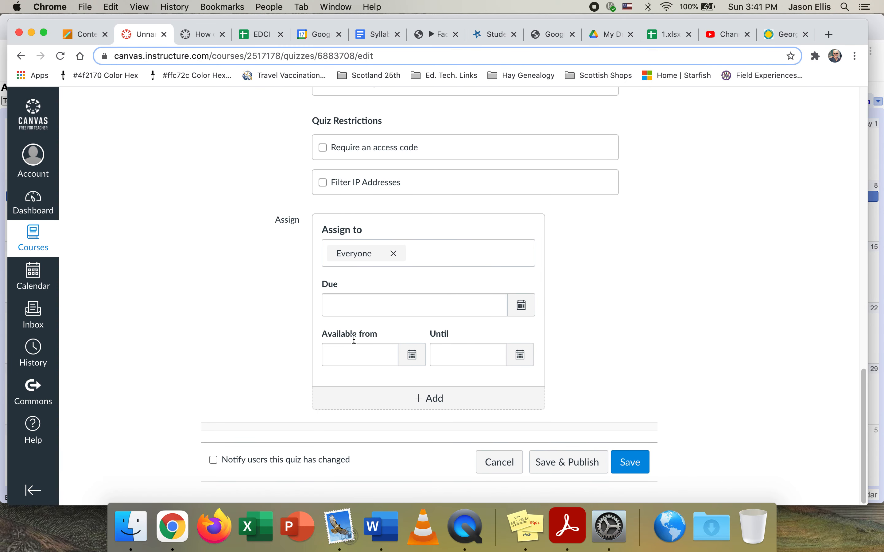
{"action": "left_click", "coordinate": [345, 311]}
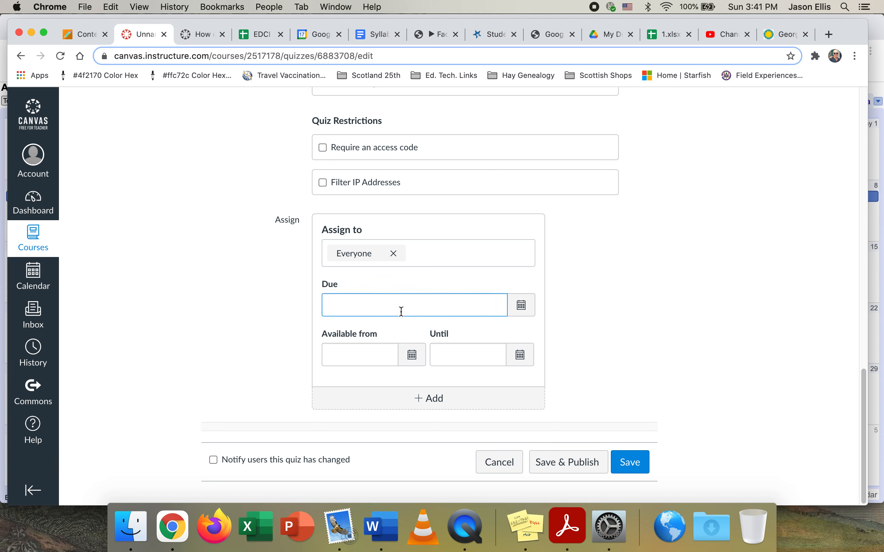
{"action": "left_click", "coordinate": [529, 309]}
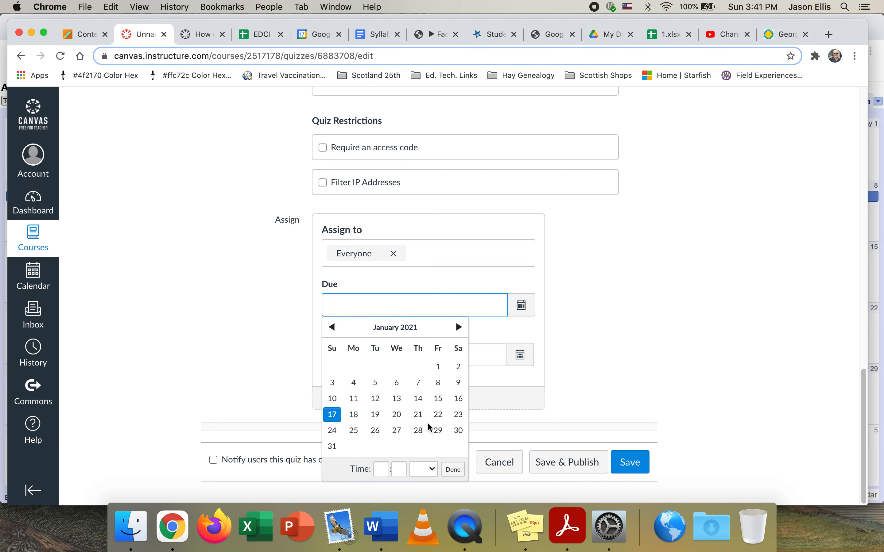
{"action": "left_click", "coordinate": [439, 416]}
{"action": "left_click", "coordinate": [608, 345]}
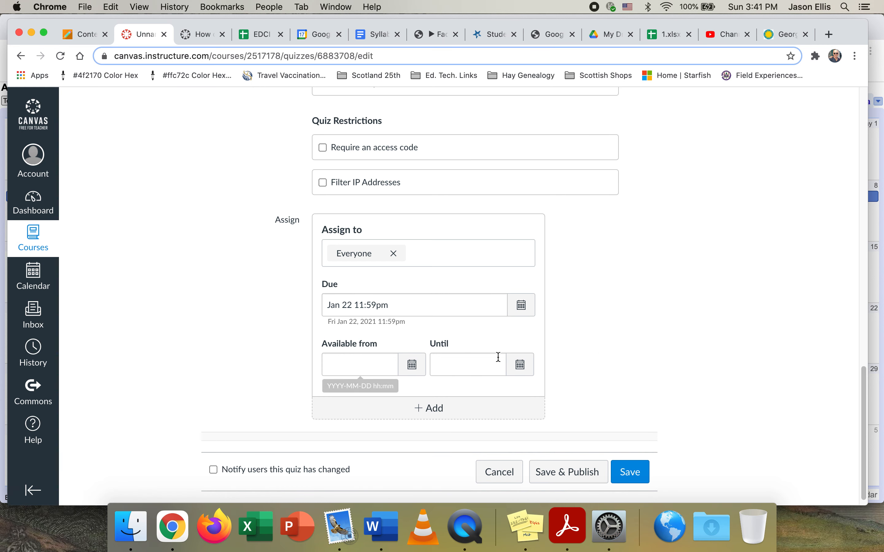
Step: Add a new multiple-choice question to the quiz and name it "Question 1"
{"action": "scroll", "coordinate": [652, 378], "scroll_direction": "up", "scroll_amount": 1}
{"action": "scroll", "coordinate": [649, 373], "scroll_direction": "up", "scroll_amount": 1}
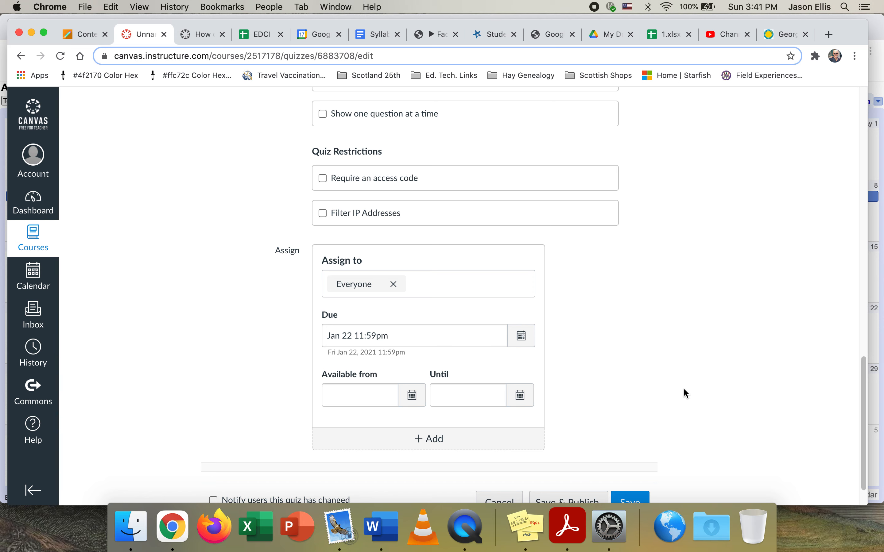
{"action": "scroll", "coordinate": [684, 390], "scroll_direction": "up", "scroll_amount": 5}
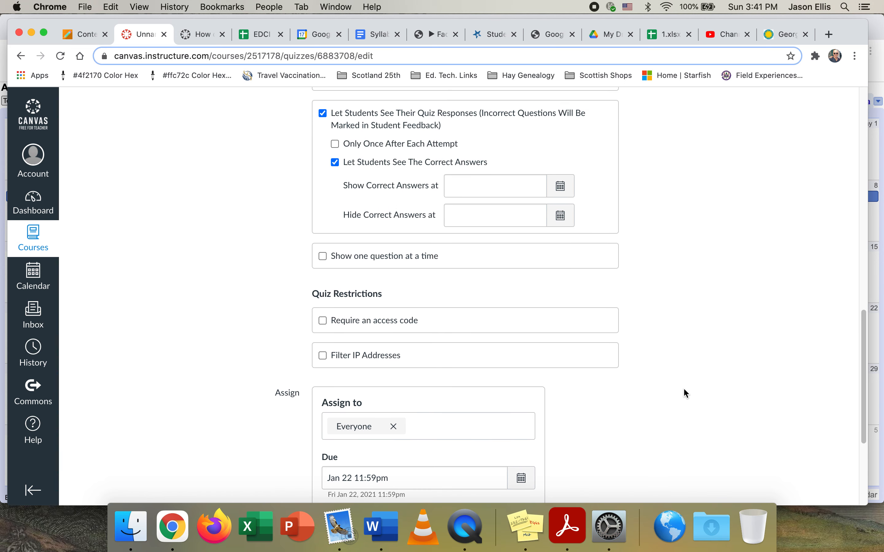
{"action": "scroll", "coordinate": [685, 393], "scroll_direction": "up", "scroll_amount": 15}
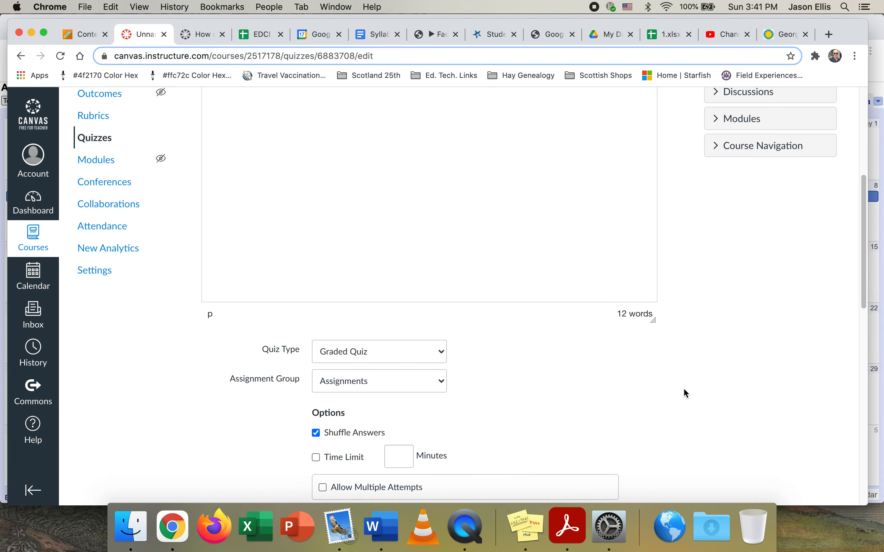
{"action": "scroll", "coordinate": [630, 409], "scroll_direction": "up", "scroll_amount": 9}
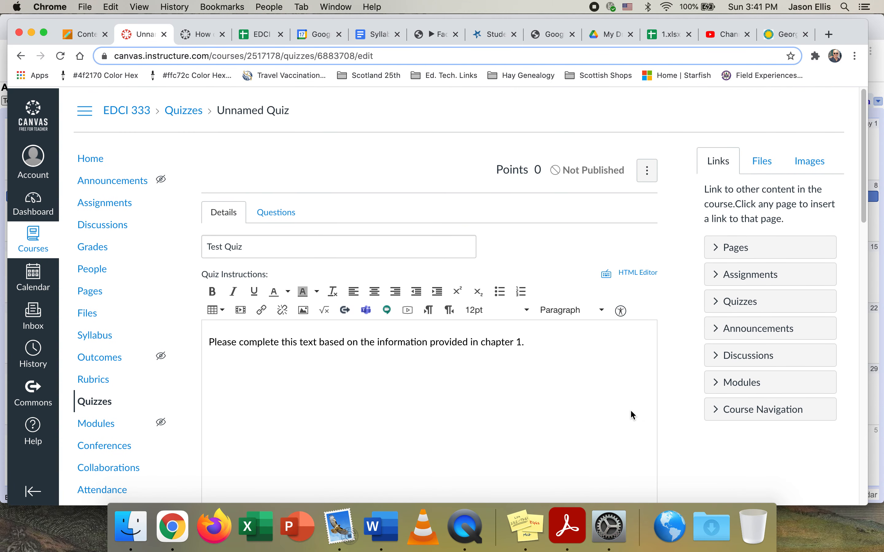
{"action": "left_click", "coordinate": [276, 210]}
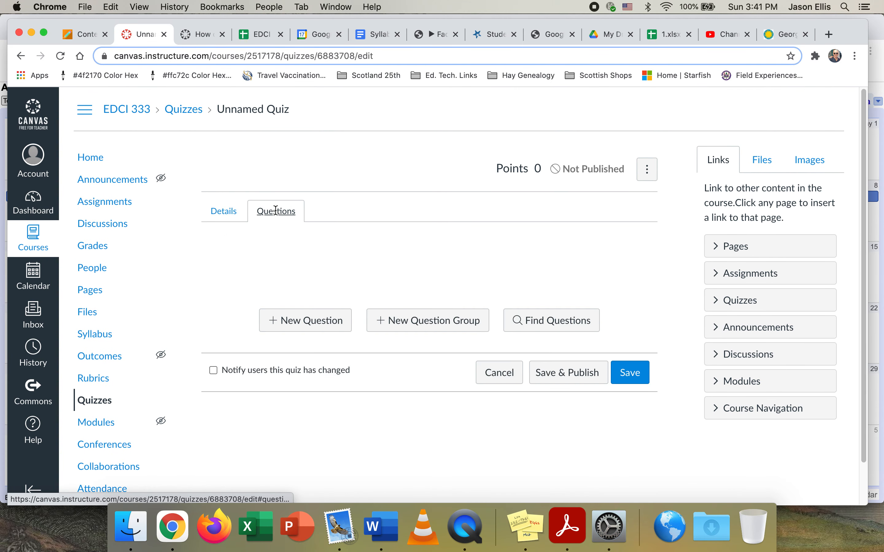
{"action": "scroll", "coordinate": [498, 246], "scroll_direction": "down", "scroll_amount": 2}
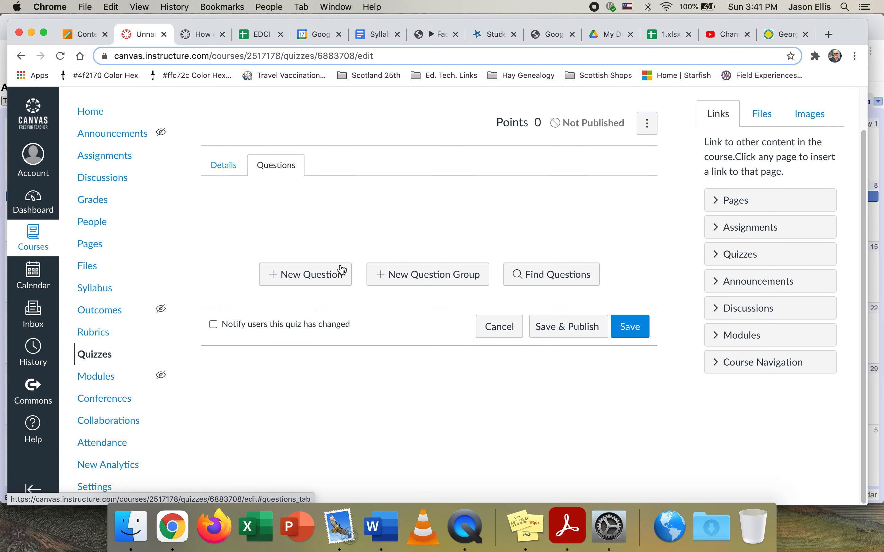
{"action": "left_click", "coordinate": [316, 280]}
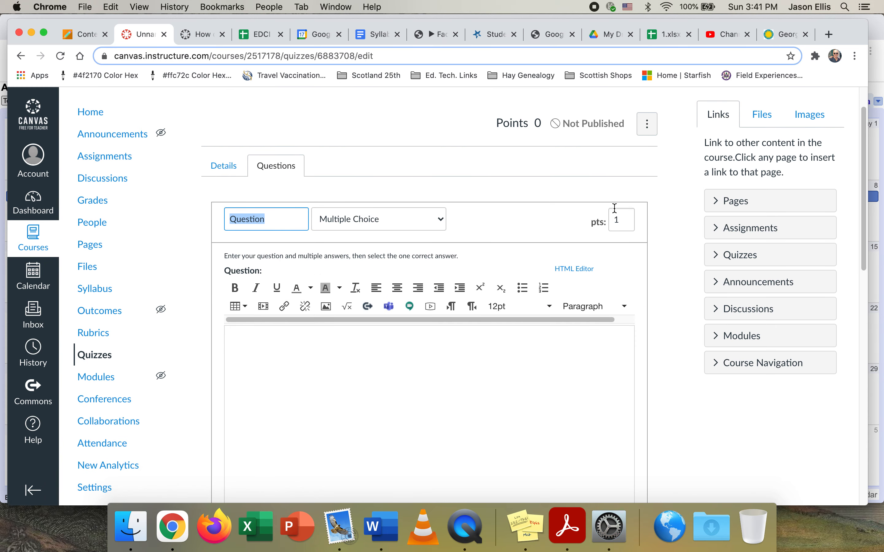
{"action": "left_click", "coordinate": [283, 225]}
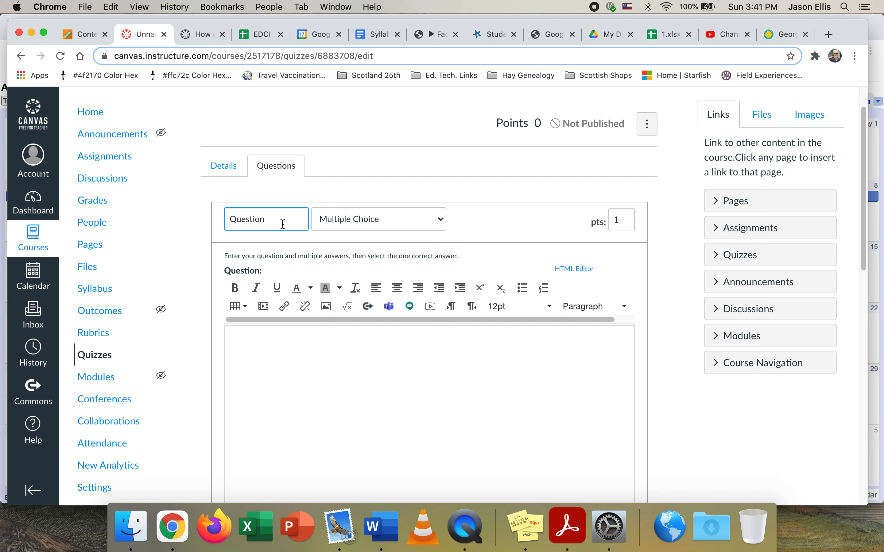
{"action": "type", "text": "1"}
Step: Enter "What colour is the sky?" as the text of Question 1
{"action": "scroll", "coordinate": [519, 191], "scroll_direction": "down", "scroll_amount": 3}
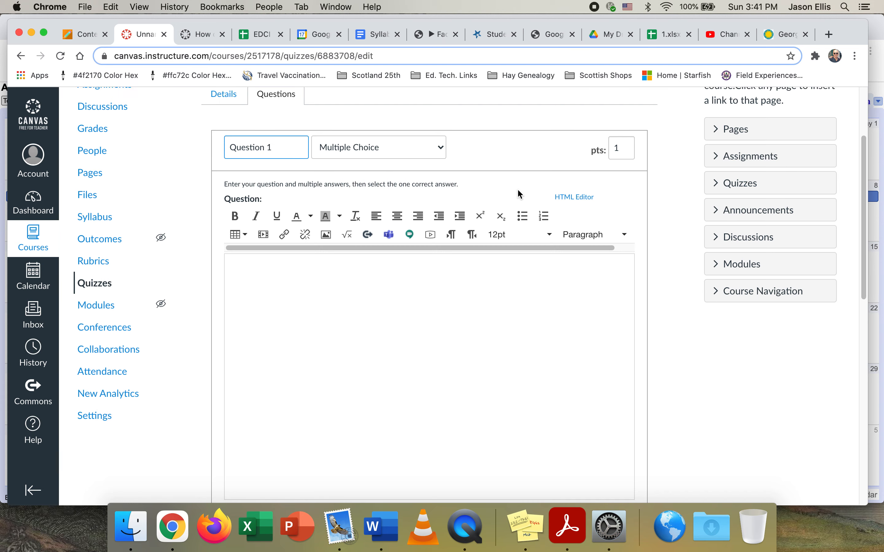
{"action": "scroll", "coordinate": [518, 190], "scroll_direction": "down", "scroll_amount": 2}
{"action": "left_click", "coordinate": [391, 238]}
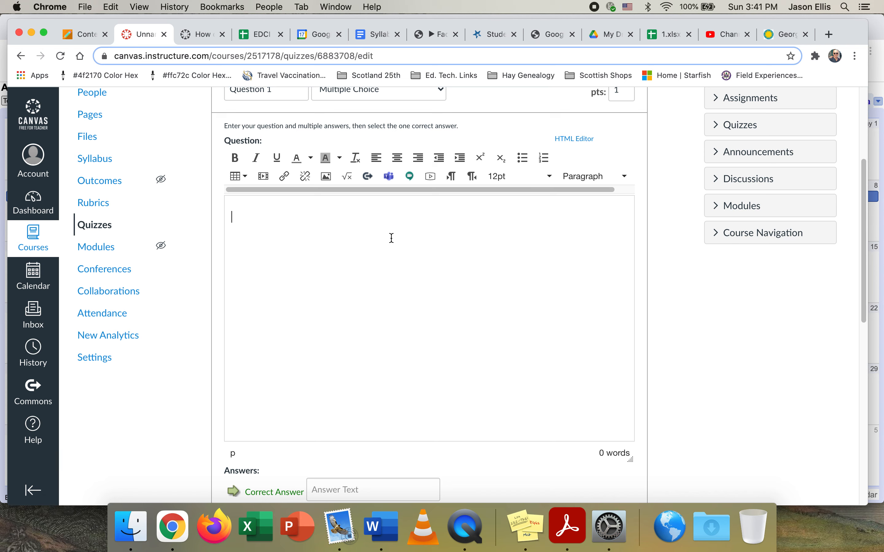
{"action": "type", "text": "What colour is the sky"}
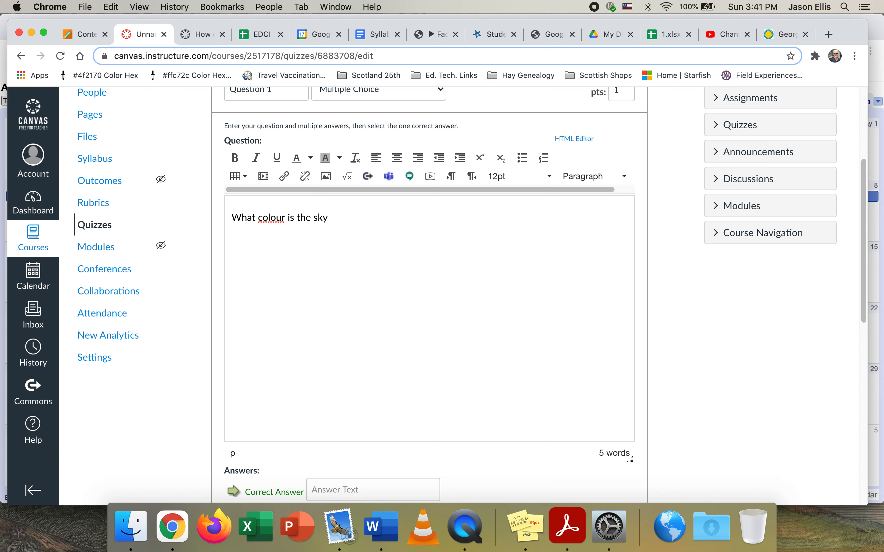
{"action": "type", "text": "?"}
{"action": "scroll", "coordinate": [691, 277], "scroll_direction": "down", "scroll_amount": 10}
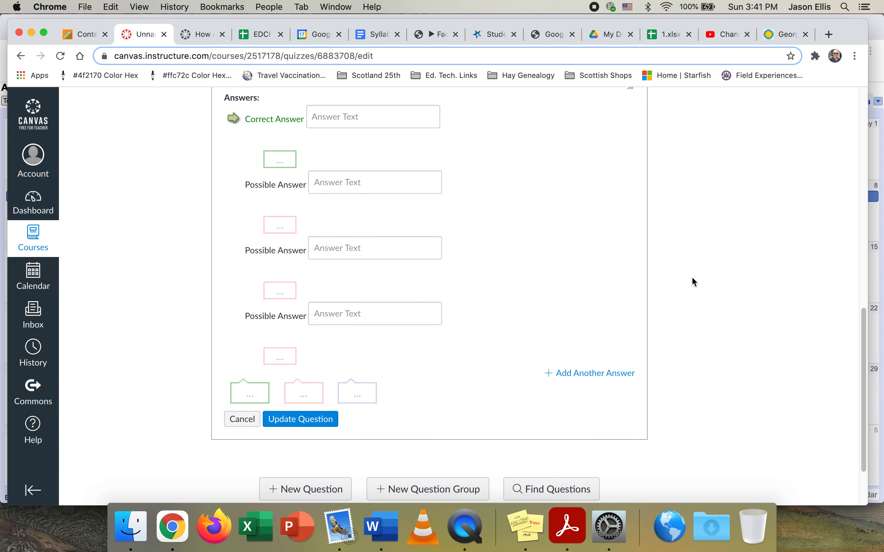
{"action": "scroll", "coordinate": [509, 207], "scroll_direction": "up", "scroll_amount": 10}
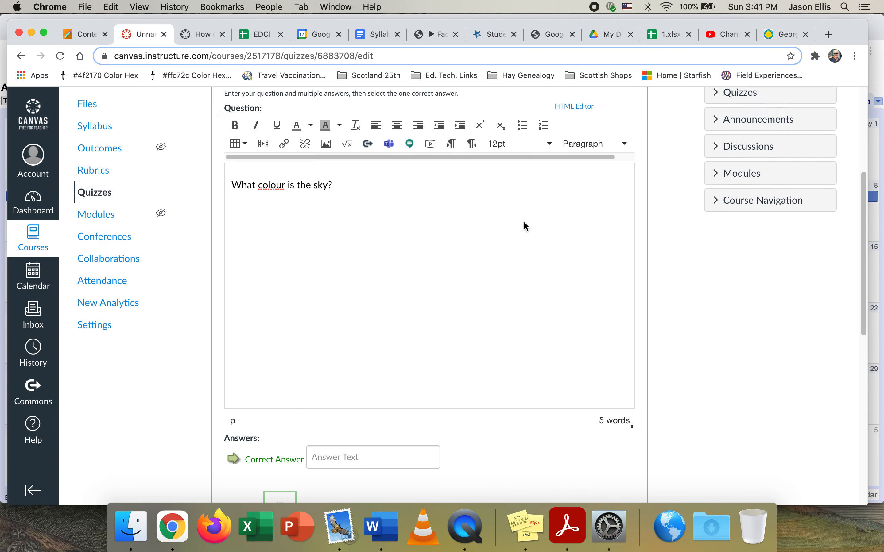
{"action": "scroll", "coordinate": [526, 329], "scroll_direction": "down", "scroll_amount": 10}
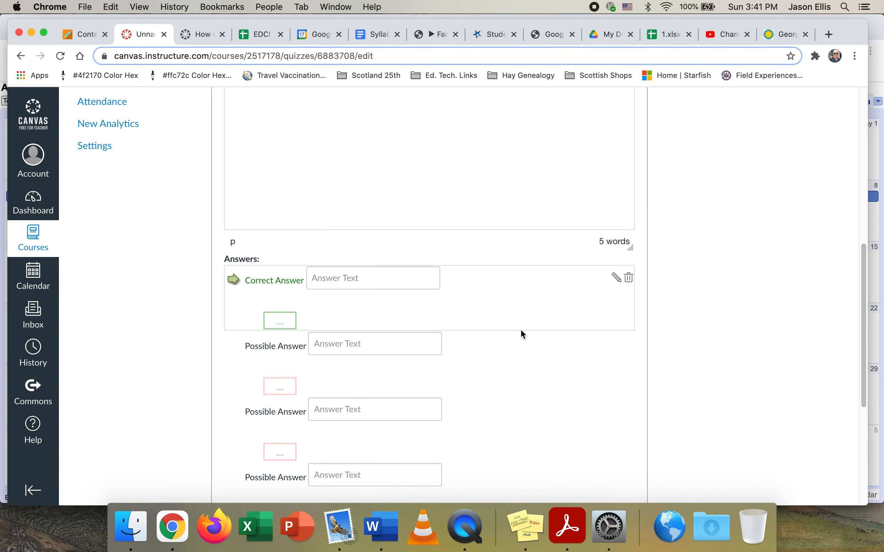
Step: Enter "Blue" as the correct answer of Question 1 and "Green" as the first possible answer
{"action": "left_click", "coordinate": [351, 283]}
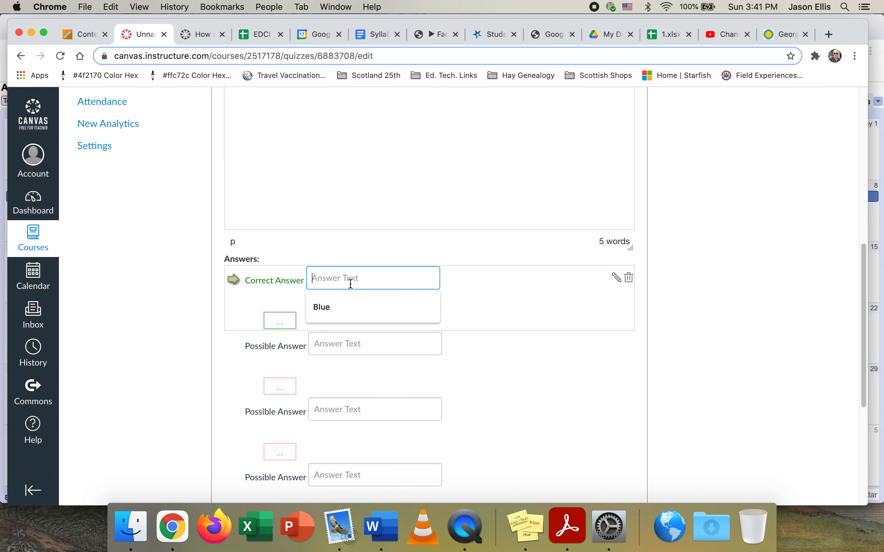
{"action": "left_click", "coordinate": [347, 308]}
{"action": "left_click", "coordinate": [340, 345]}
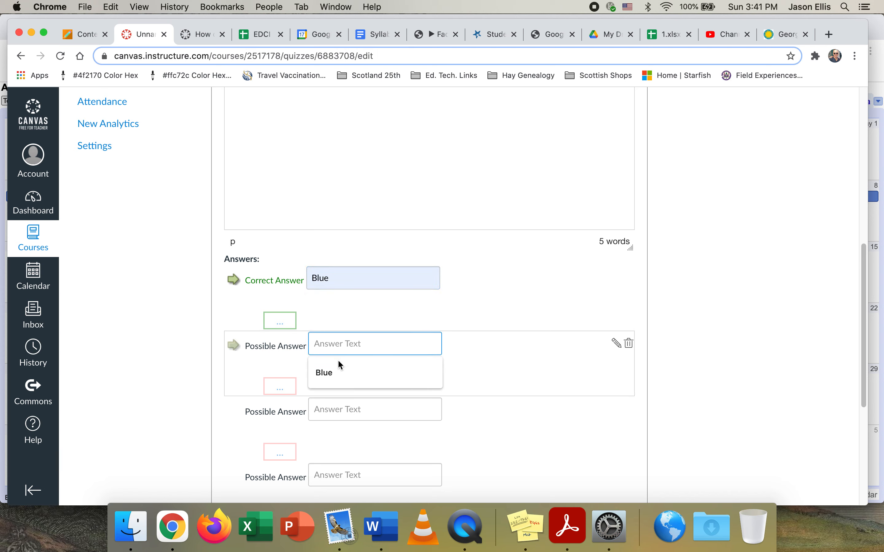
{"action": "left_click", "coordinate": [472, 323]}
{"action": "left_click", "coordinate": [391, 344]}
{"action": "type", "text": "Green"}
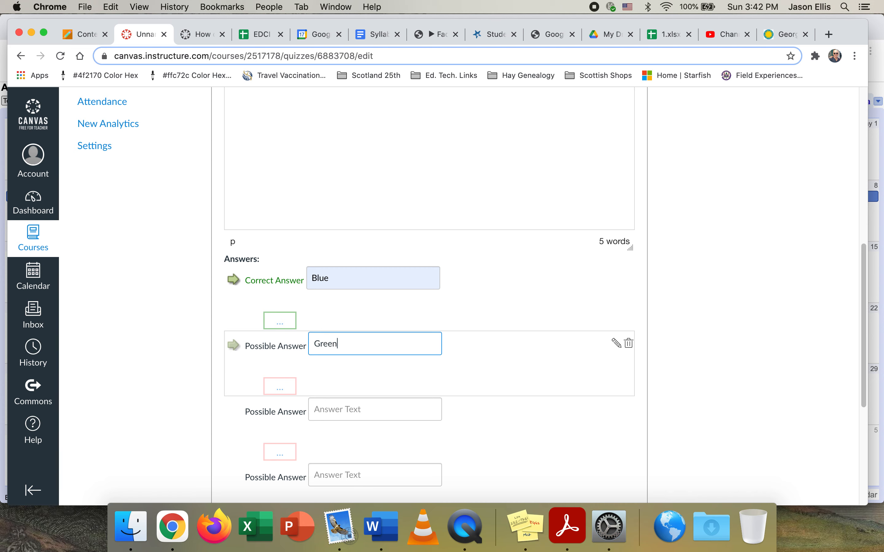
Step: Fill in the remaining two possible answers of Question 1 with "Yellow" and "Purple"
{"action": "left_click", "coordinate": [374, 414]}
{"action": "type", "text": "Yell"}
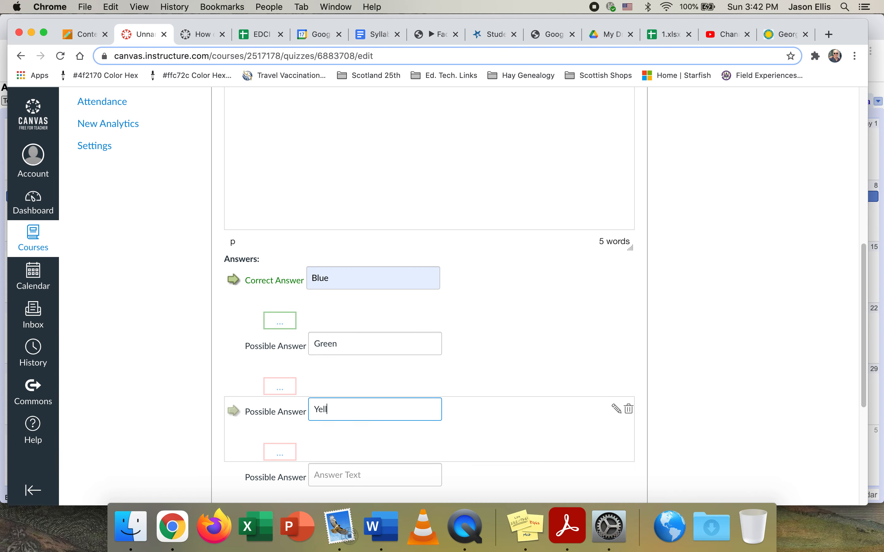
{"action": "type", "text": "ow"}
{"action": "scroll", "coordinate": [562, 339], "scroll_direction": "down", "scroll_amount": 3}
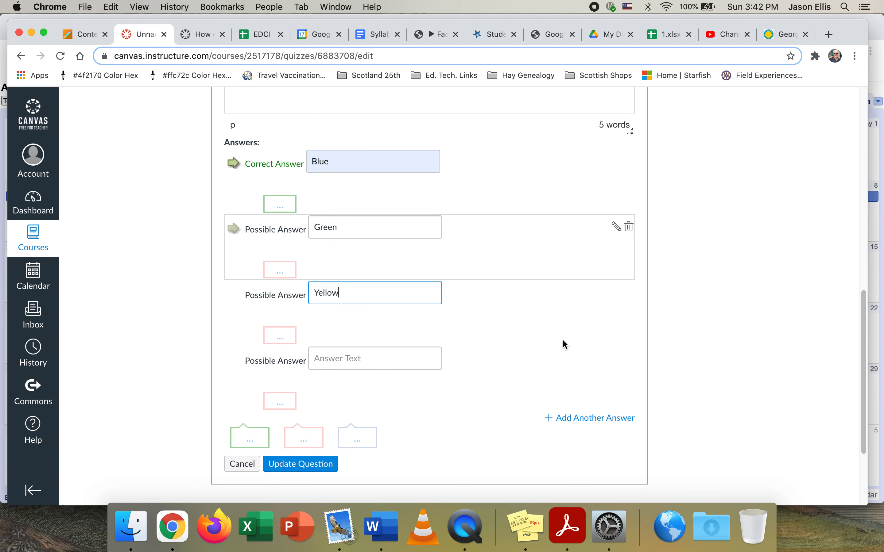
{"action": "left_click", "coordinate": [346, 365]}
{"action": "type", "text": "Purp"}
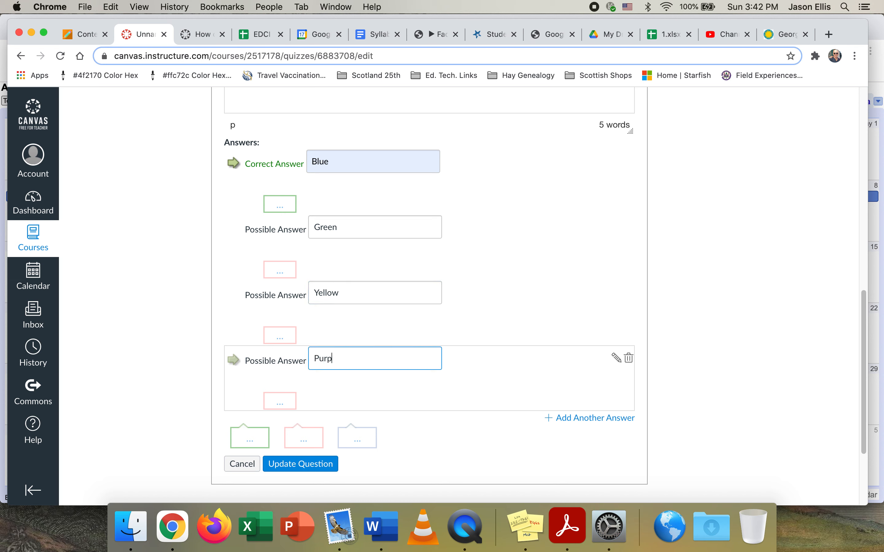
{"action": "type", "text": "le"}
{"action": "left_click", "coordinate": [548, 318]}
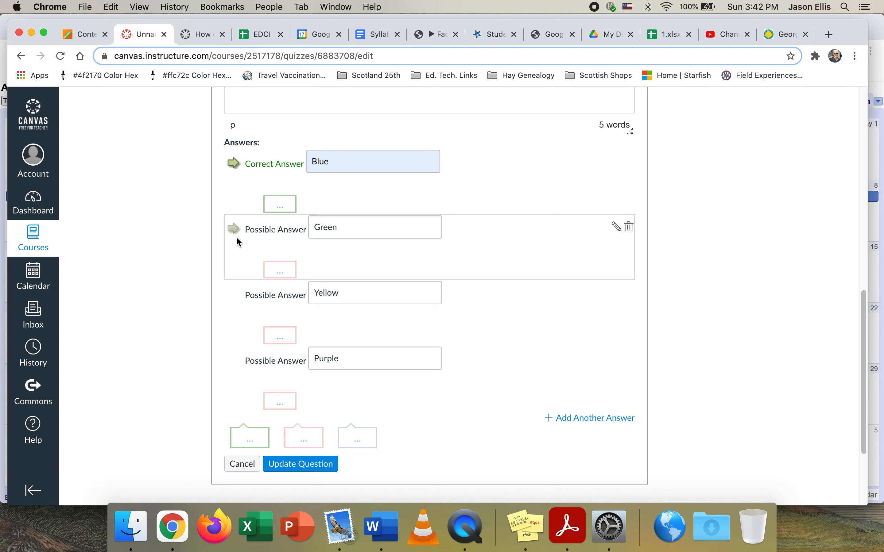
Step: Try marking Green and Yellow as the correct answer, and return the correct-answer mark to Blue
{"action": "left_click", "coordinate": [235, 236]}
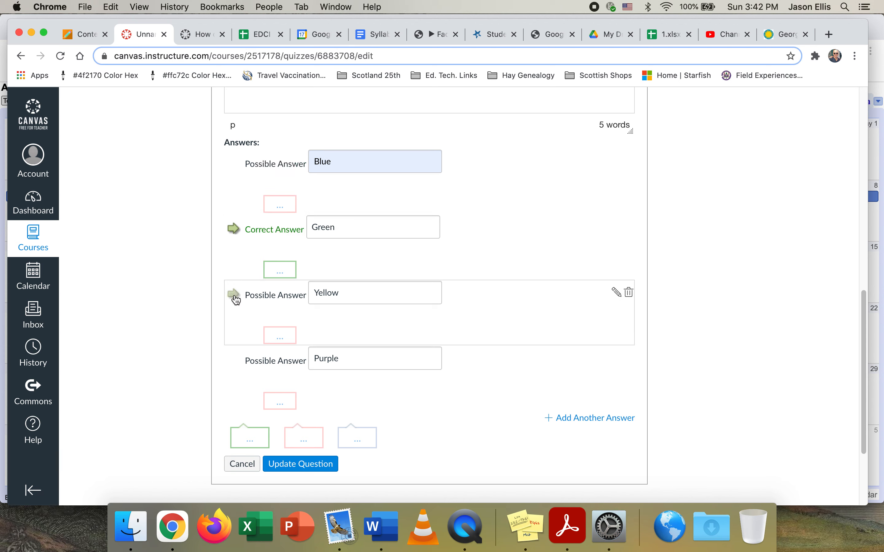
{"action": "left_click", "coordinate": [235, 297]}
{"action": "left_click", "coordinate": [233, 162]}
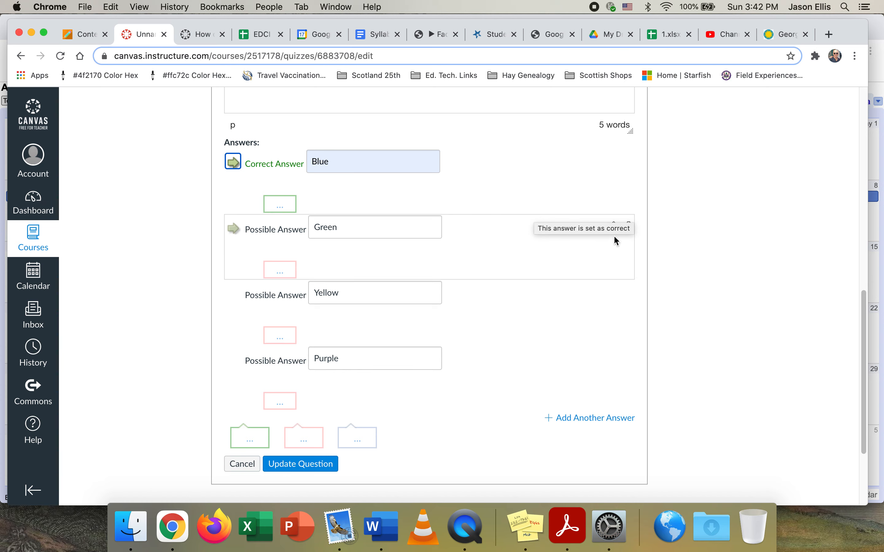
Step: Set Question 1 to 5 points and update the question to store it in the quiz
{"action": "scroll", "coordinate": [621, 242], "scroll_direction": "up", "scroll_amount": 5}
{"action": "scroll", "coordinate": [651, 262], "scroll_direction": "up", "scroll_amount": 5}
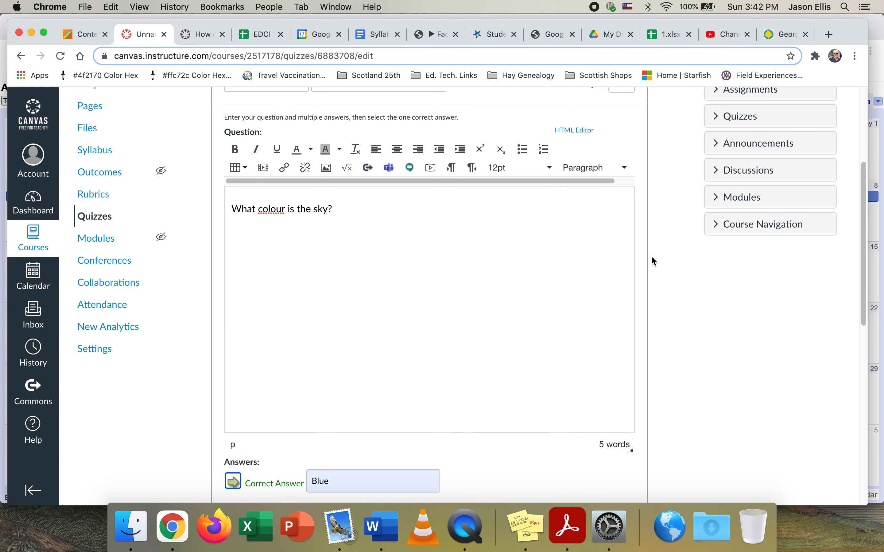
{"action": "left_click", "coordinate": [627, 167]}
{"action": "left_click_drag", "start_coordinate": [627, 166], "coordinate": [608, 163]}
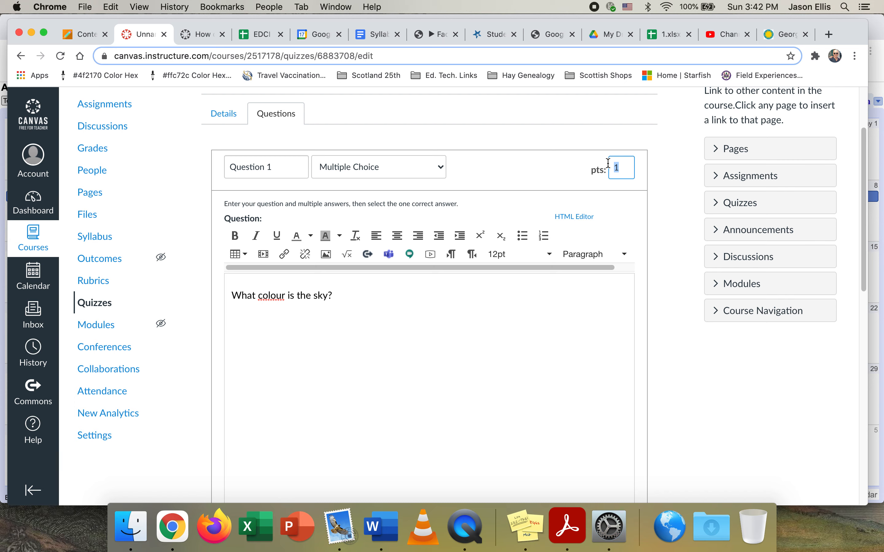
{"action": "type", "text": "5"}
{"action": "scroll", "coordinate": [663, 247], "scroll_direction": "down", "scroll_amount": 2}
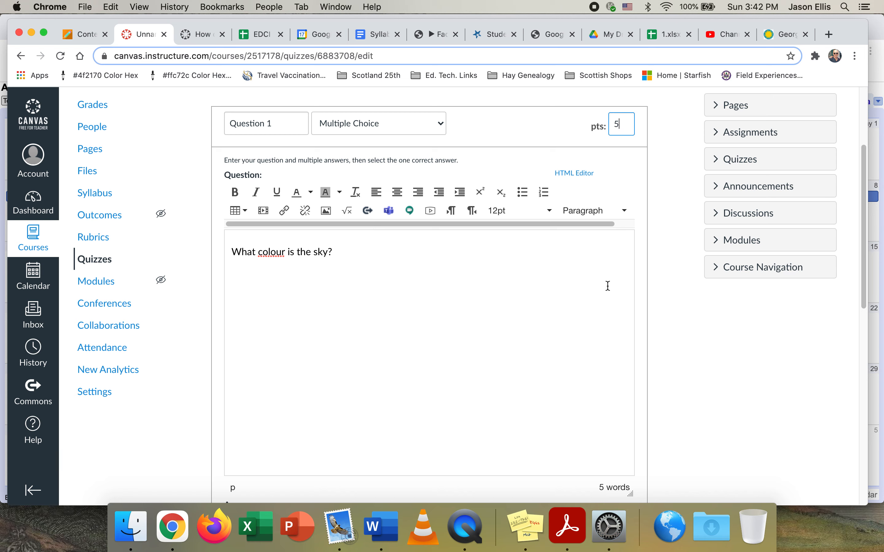
{"action": "scroll", "coordinate": [639, 309], "scroll_direction": "down", "scroll_amount": 4}
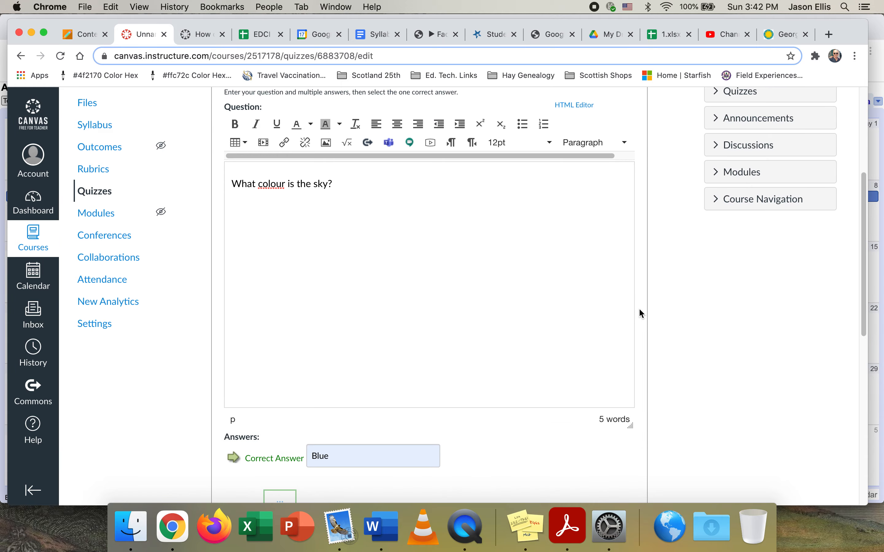
{"action": "scroll", "coordinate": [641, 313], "scroll_direction": "down", "scroll_amount": 10}
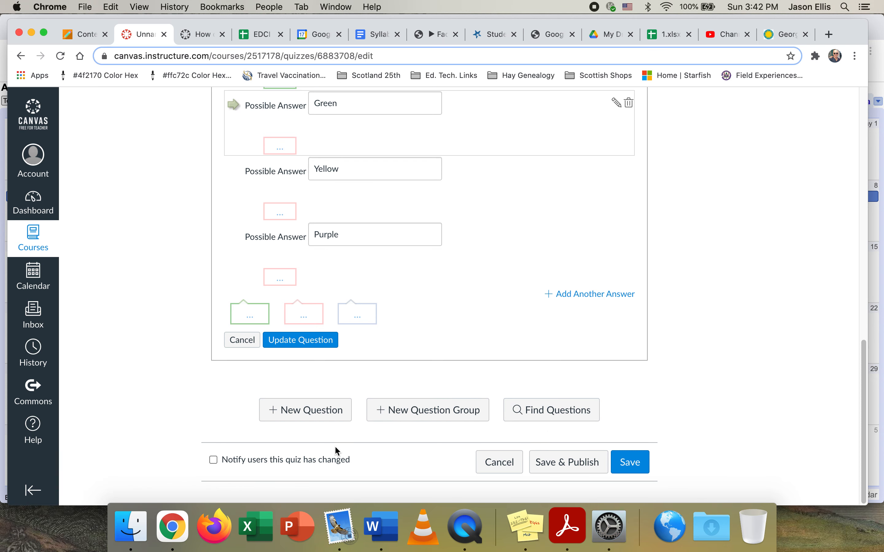
{"action": "left_click", "coordinate": [320, 343]}
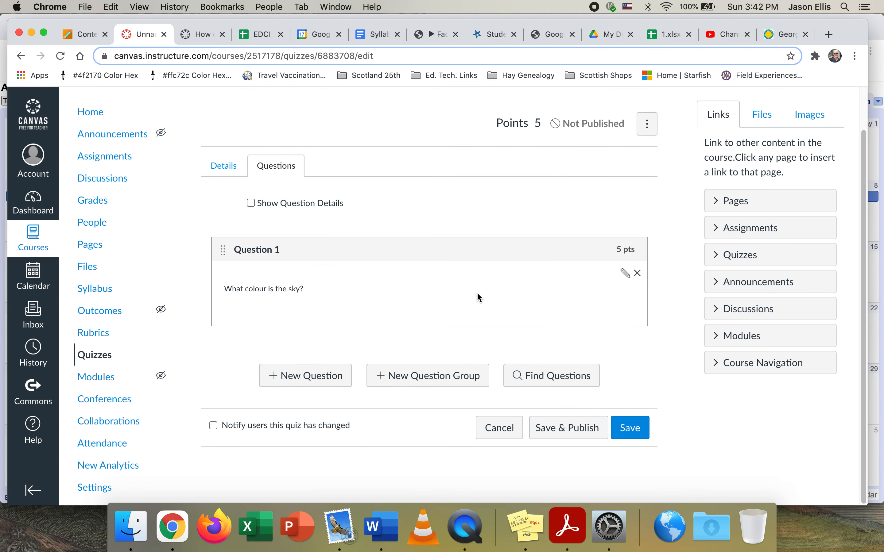
Step: Add a new question named "Question 2" and set its type to True/False
{"action": "left_click", "coordinate": [315, 376]}
{"action": "left_click", "coordinate": [275, 276]}
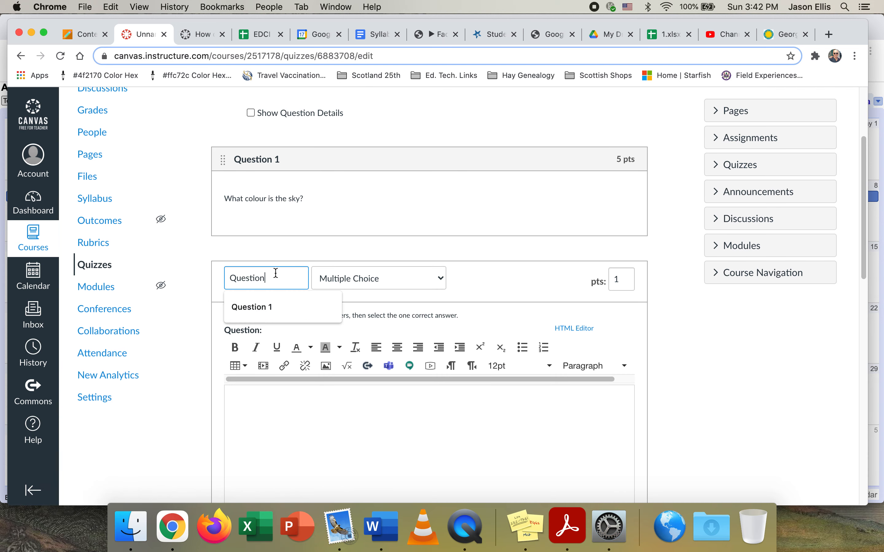
{"action": "type", "text": "2"}
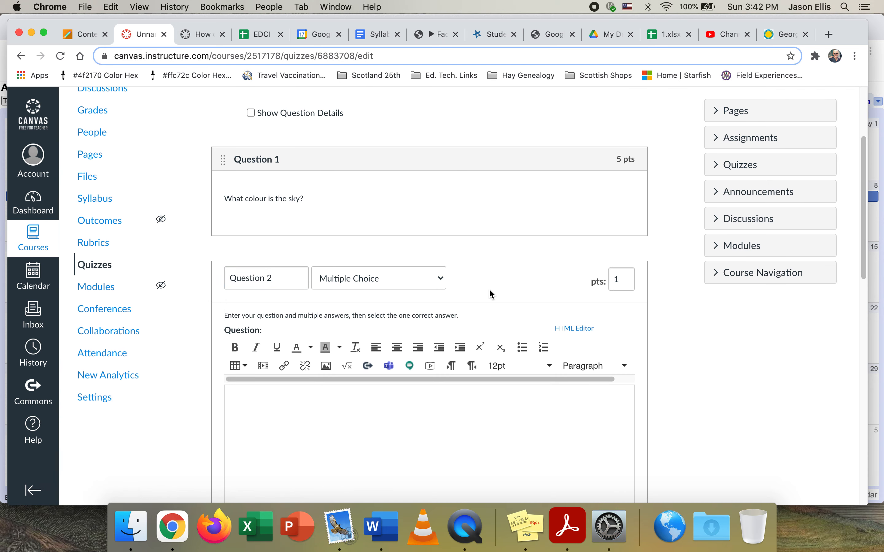
{"action": "left_click", "coordinate": [442, 279]}
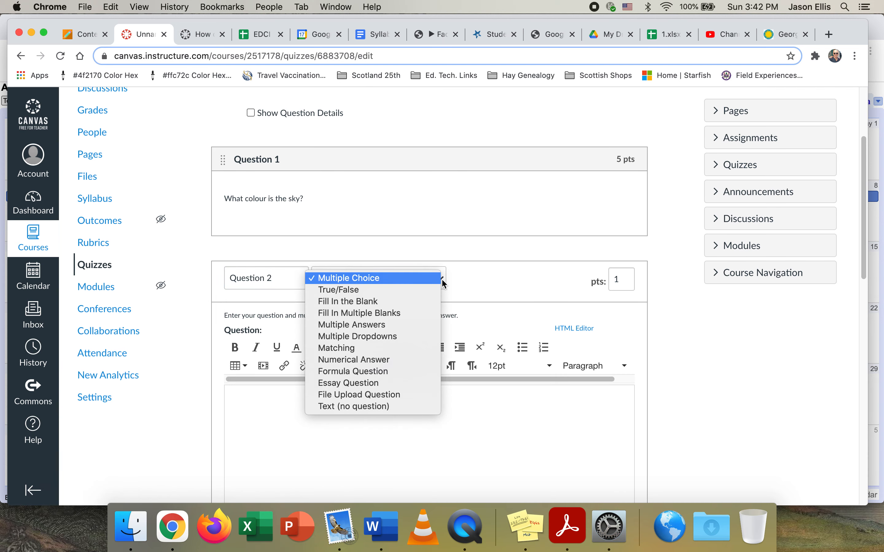
{"action": "left_click", "coordinate": [427, 291]}
Step: Enter "The sky is blue." as the text of Question 2
{"action": "scroll", "coordinate": [511, 336], "scroll_direction": "down", "scroll_amount": 3}
{"action": "left_click", "coordinate": [395, 347]}
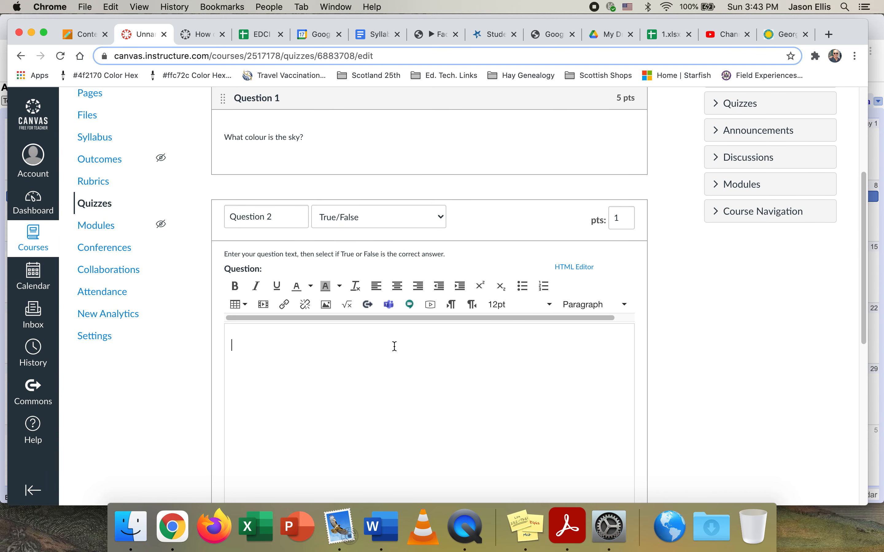
{"action": "type", "text": "The sky is blue."}
{"action": "scroll", "coordinate": [715, 382], "scroll_direction": "down", "scroll_amount": 6}
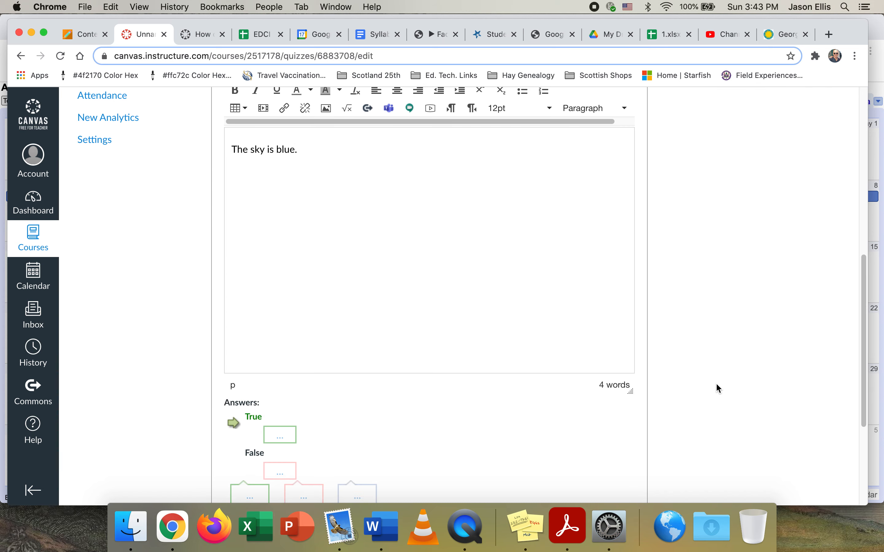
Step: Set the points for Question 2 to 5
{"action": "scroll", "coordinate": [715, 382], "scroll_direction": "up", "scroll_amount": 5}
{"action": "double_click", "coordinate": [624, 177]}
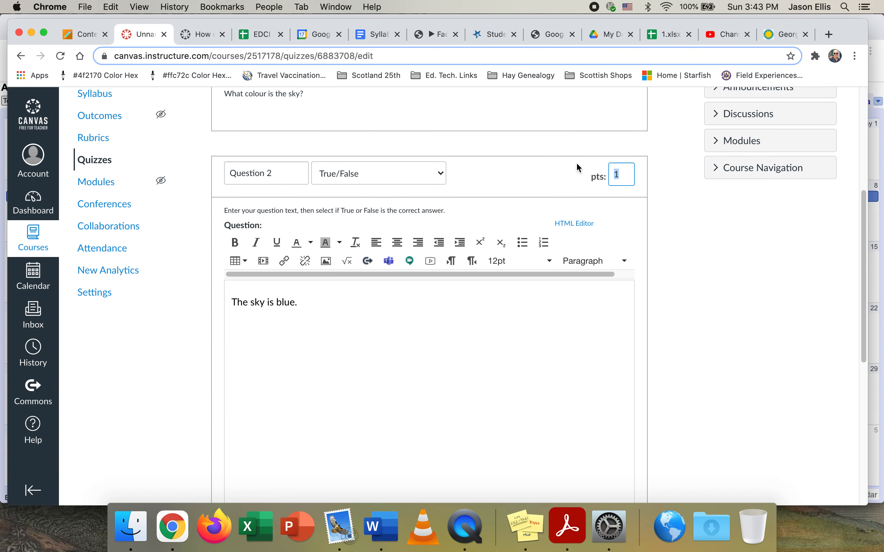
{"action": "key", "text": "BackSpace"}
{"action": "type", "text": "5"}
Step: Mark True as the correct answer of Question 2 and update the question
{"action": "scroll", "coordinate": [658, 279], "scroll_direction": "down", "scroll_amount": 10}
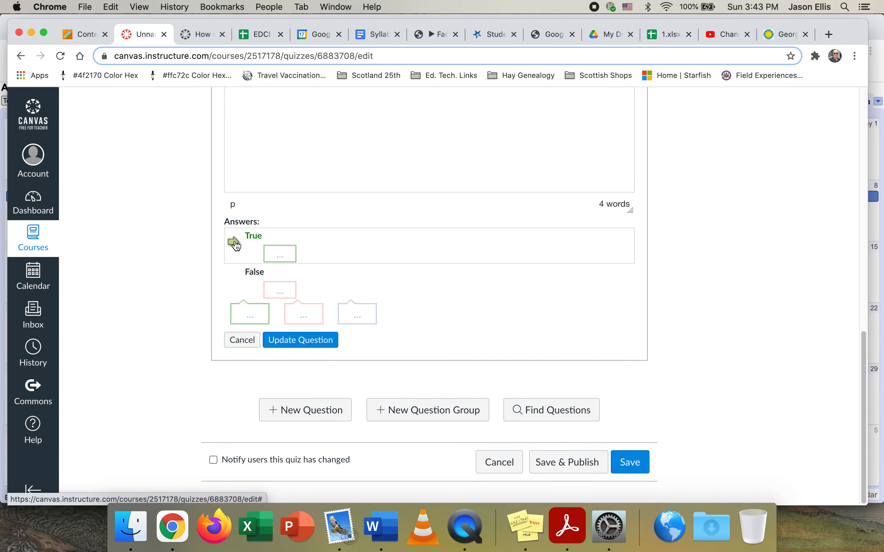
{"action": "left_click", "coordinate": [236, 281]}
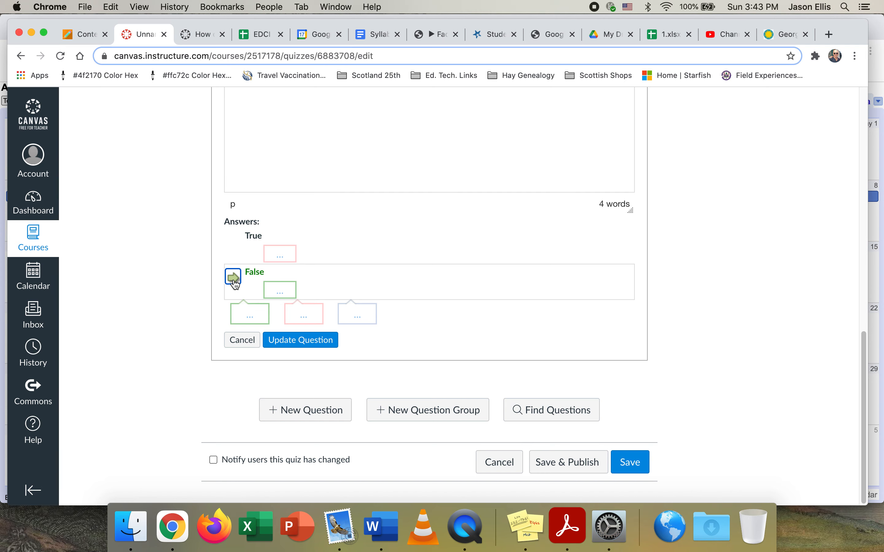
{"action": "left_click", "coordinate": [233, 245]}
{"action": "left_click", "coordinate": [298, 340]}
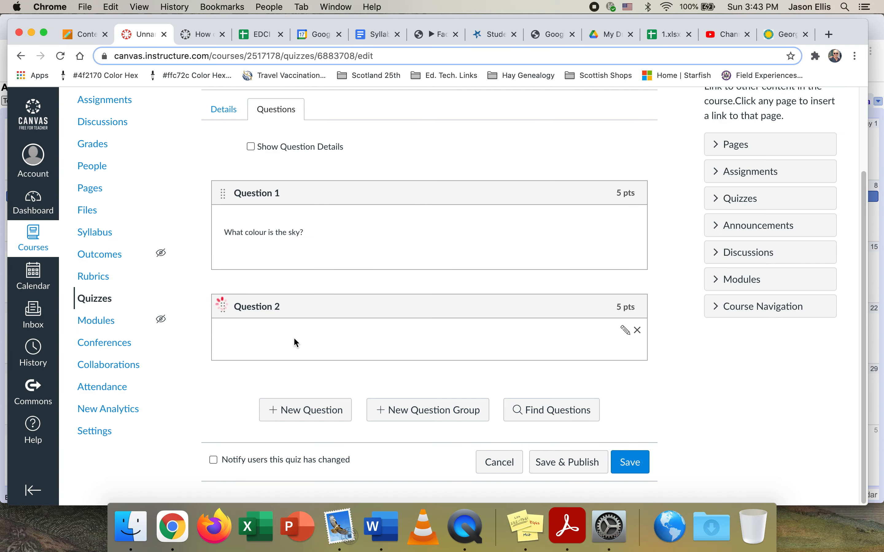
Step: Start another new question and view the available question types, leaving the type as True/False
{"action": "scroll", "coordinate": [563, 325], "scroll_direction": "up", "scroll_amount": 3}
{"action": "scroll", "coordinate": [563, 325], "scroll_direction": "down", "scroll_amount": 3}
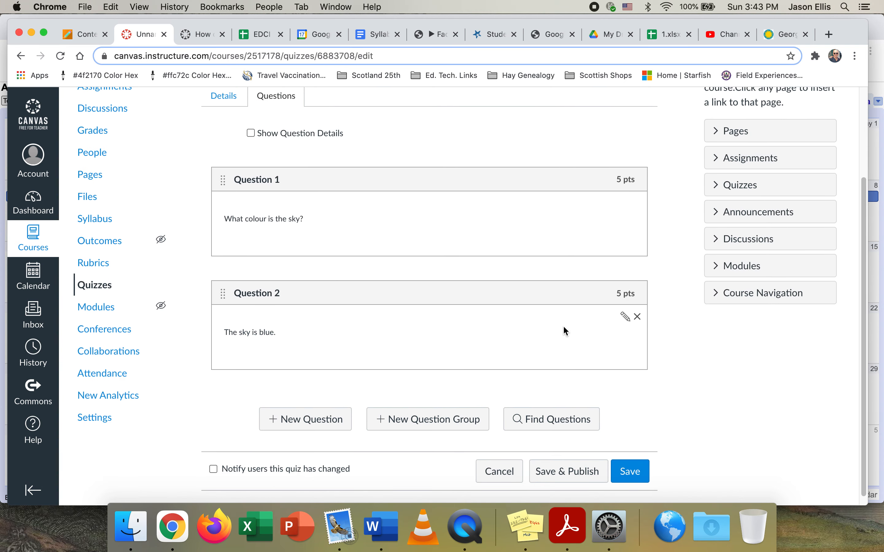
{"action": "left_click", "coordinate": [308, 420]}
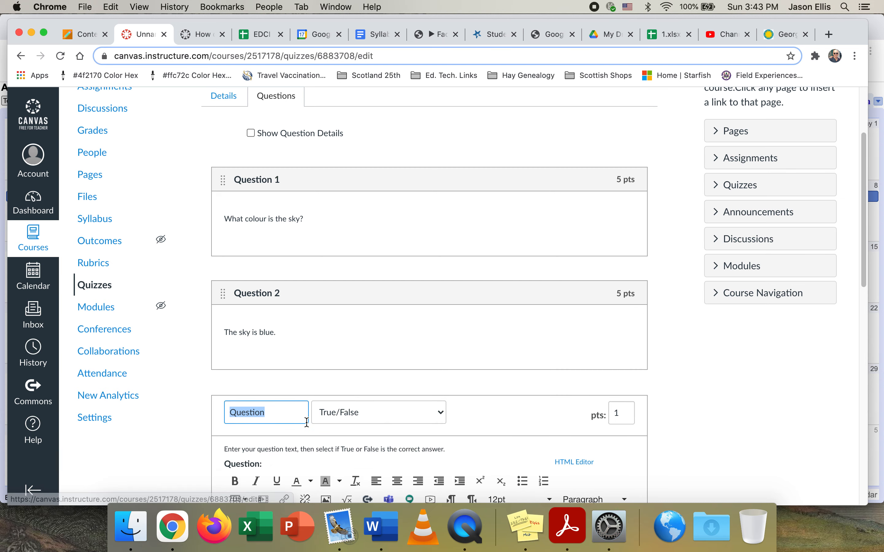
{"action": "scroll", "coordinate": [518, 316], "scroll_direction": "down", "scroll_amount": 4}
{"action": "left_click", "coordinate": [440, 276]}
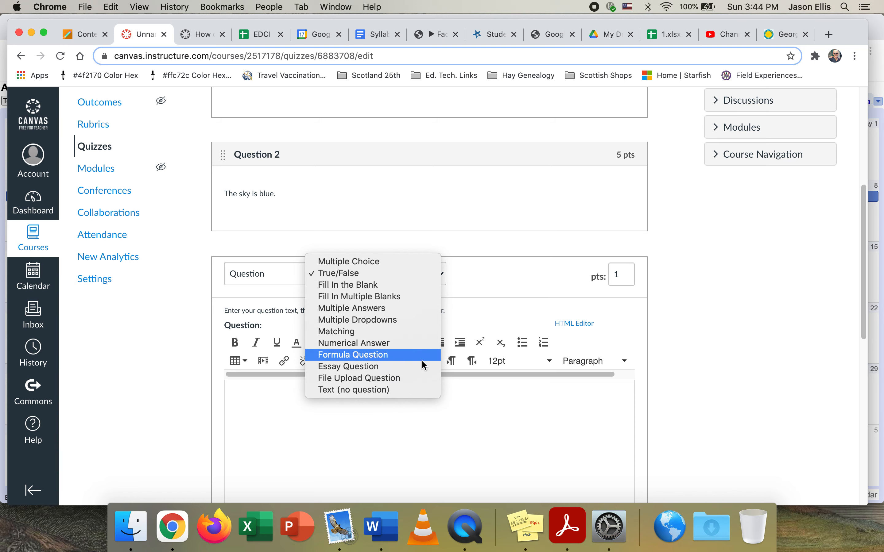
{"action": "left_click", "coordinate": [677, 281]}
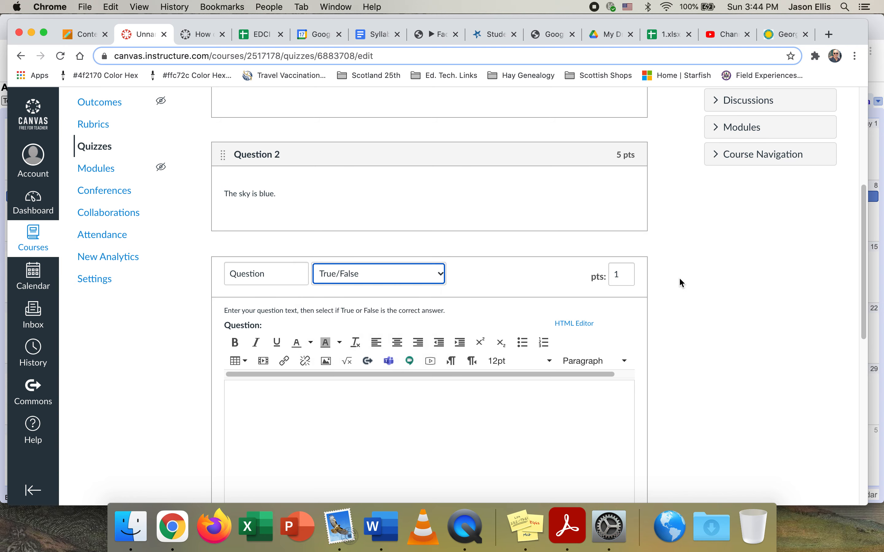
Step: Save and publish the quiz, and look over its summary page
{"action": "scroll", "coordinate": [682, 283], "scroll_direction": "down", "scroll_amount": 10}
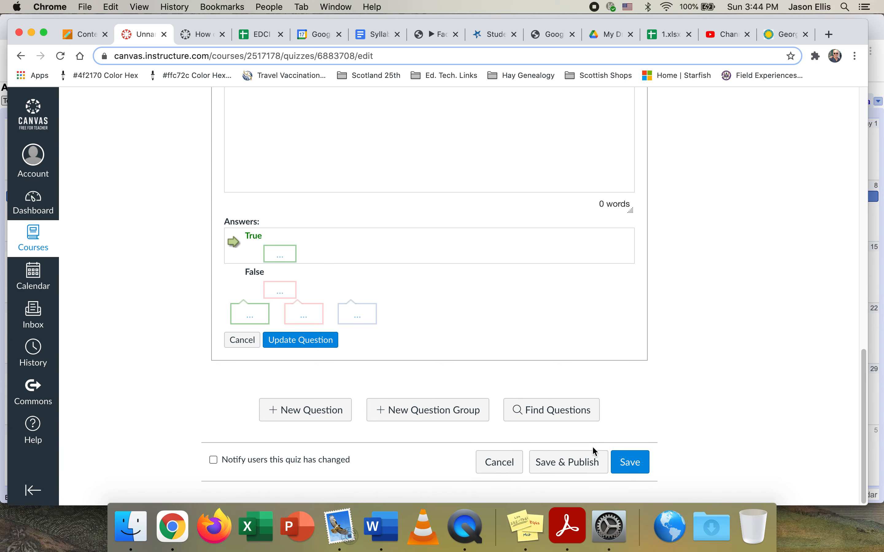
{"action": "left_click", "coordinate": [580, 466]}
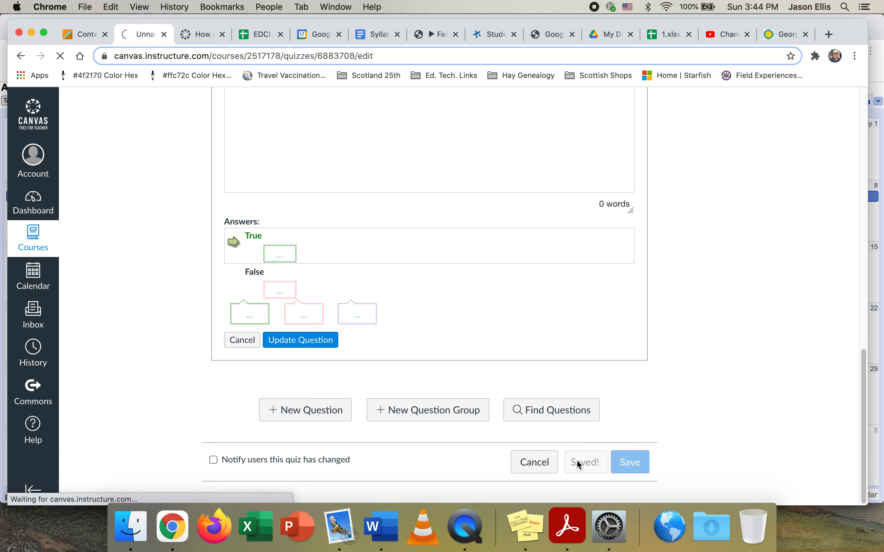
{"action": "scroll", "coordinate": [684, 327], "scroll_direction": "down", "scroll_amount": 3}
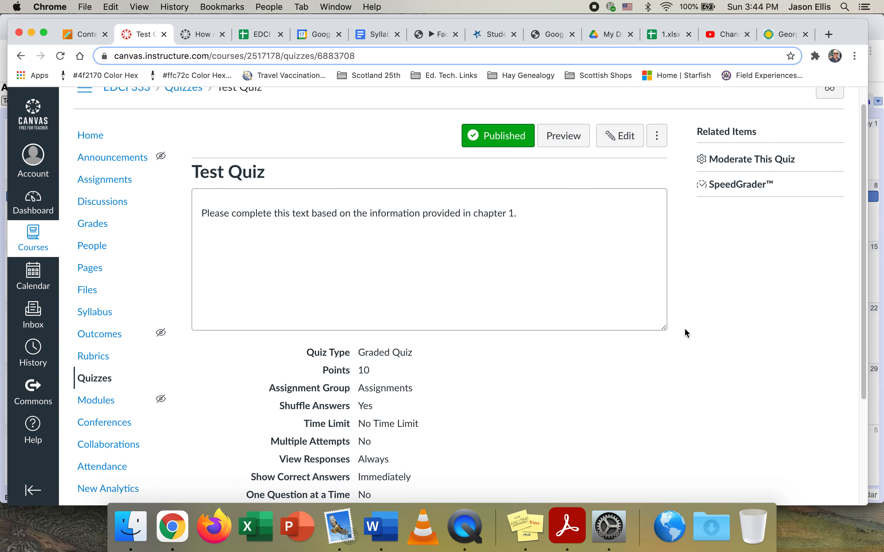
{"action": "scroll", "coordinate": [685, 328], "scroll_direction": "up", "scroll_amount": 3}
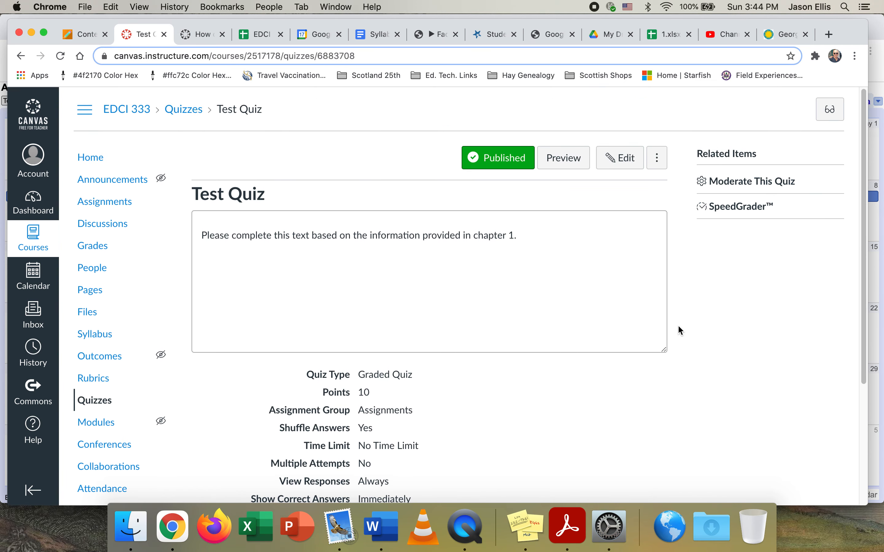
Step: Preview the quiz, answer Question 1 with Blue and Question 2 with True, and submit the attempt
{"action": "left_click", "coordinate": [567, 167]}
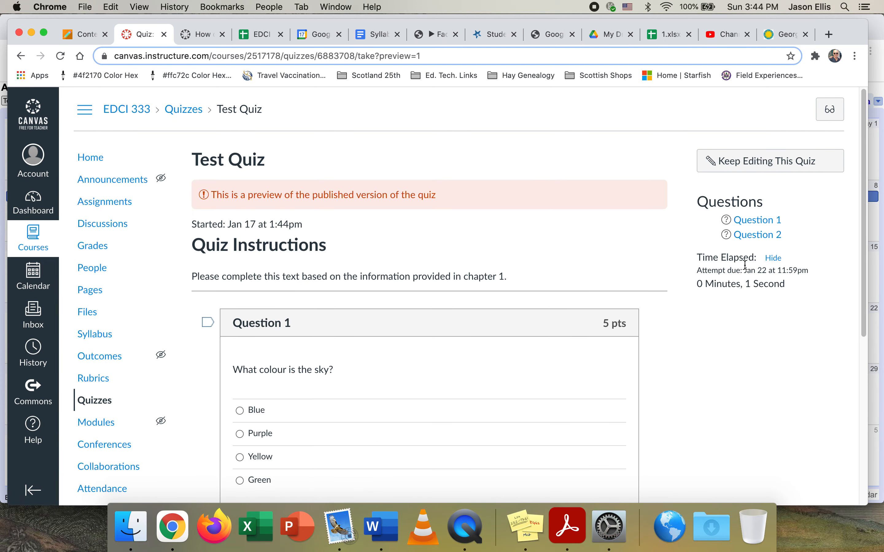
{"action": "scroll", "coordinate": [751, 317], "scroll_direction": "down", "scroll_amount": 10}
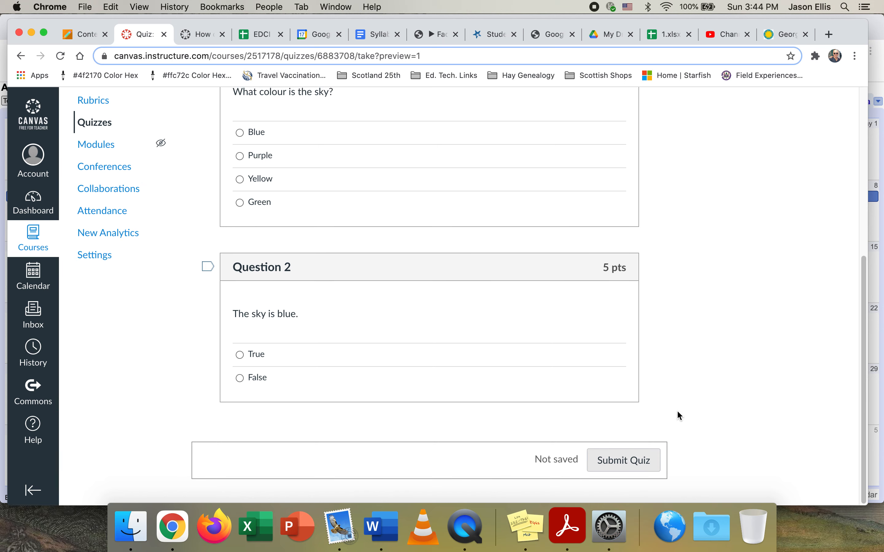
{"action": "left_click", "coordinate": [240, 133]}
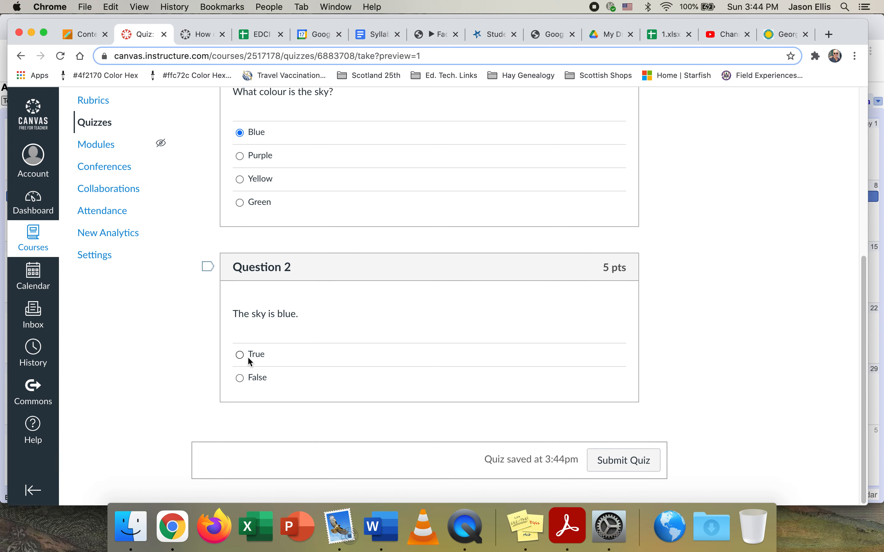
{"action": "left_click", "coordinate": [240, 354]}
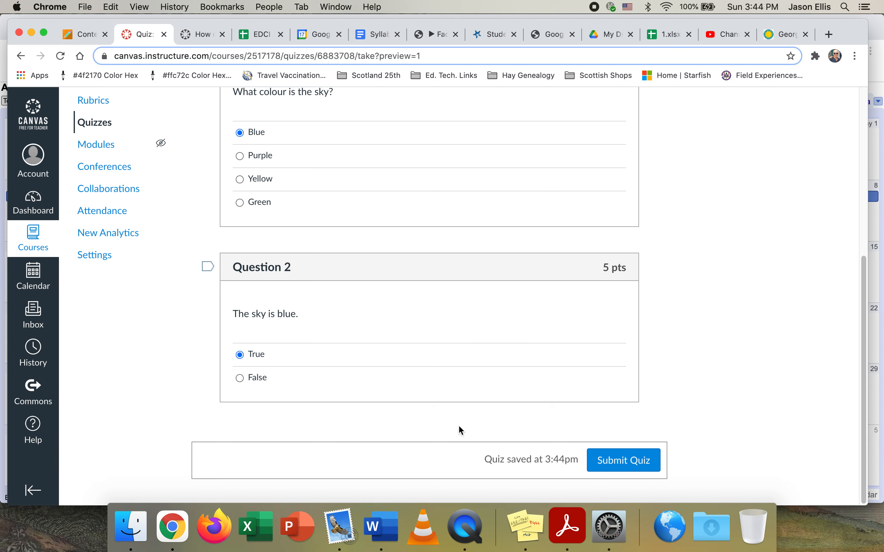
{"action": "left_click", "coordinate": [635, 461]}
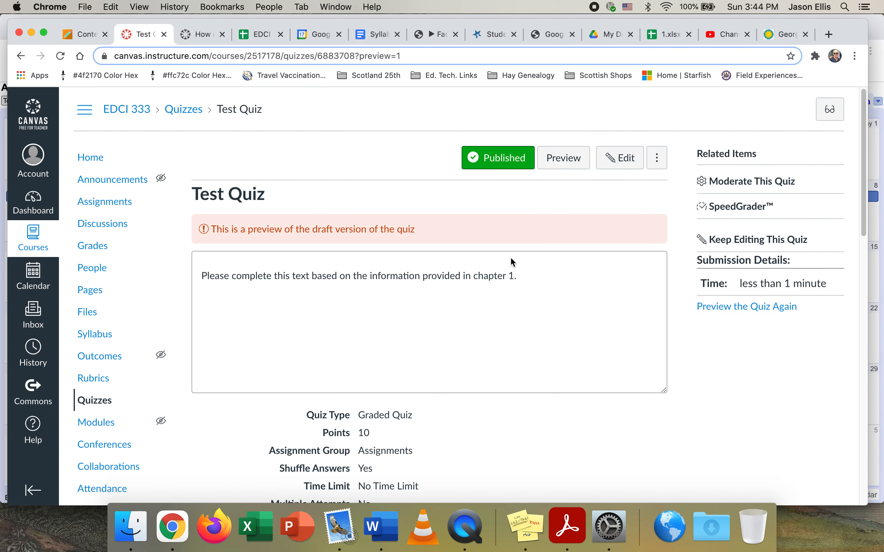
Step: Examine the submitted preview's score, the marking of each question and the submission details
{"action": "scroll", "coordinate": [539, 269], "scroll_direction": "down", "scroll_amount": 15}
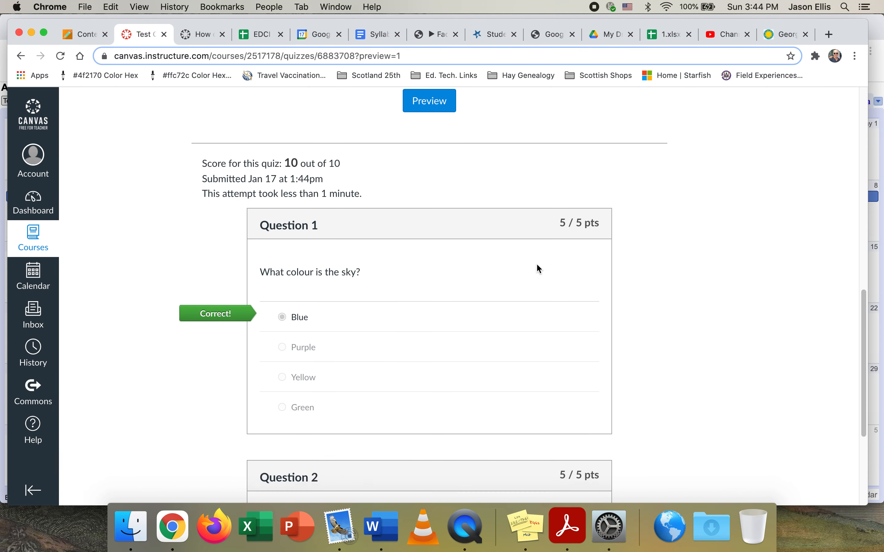
{"action": "scroll", "coordinate": [537, 265], "scroll_direction": "down", "scroll_amount": 4}
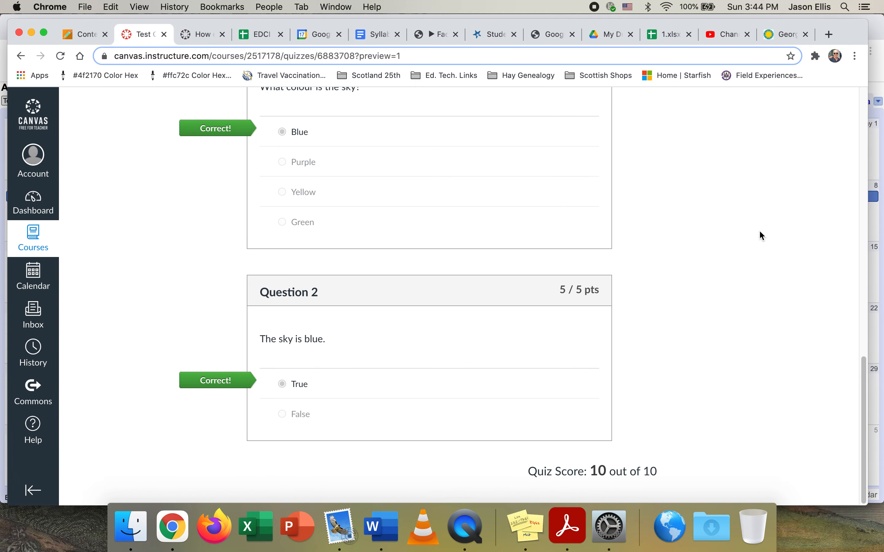
{"action": "scroll", "coordinate": [760, 266], "scroll_direction": "up", "scroll_amount": 17}
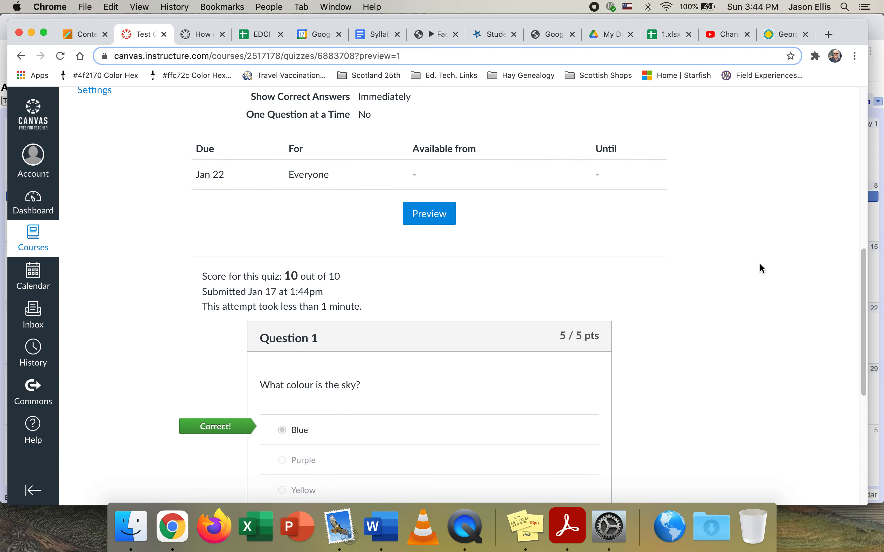
{"action": "scroll", "coordinate": [762, 268], "scroll_direction": "up", "scroll_amount": 5}
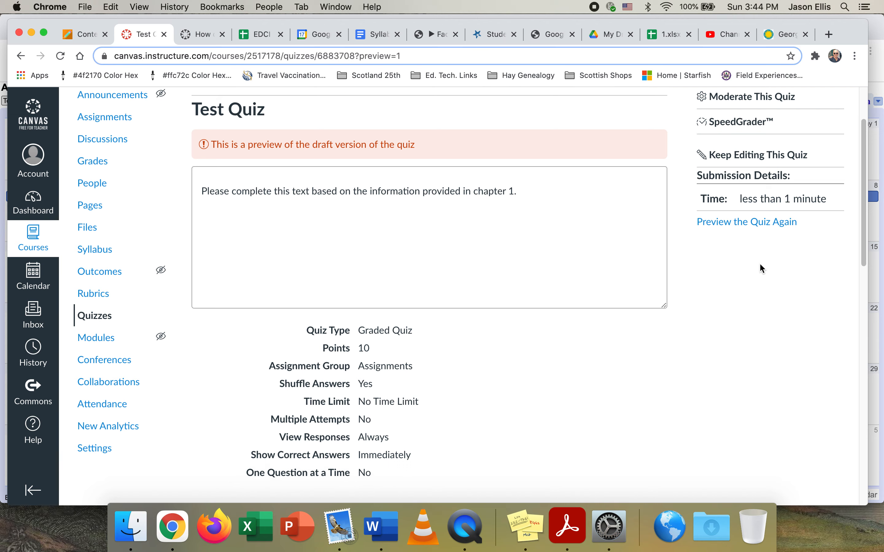
{"action": "scroll", "coordinate": [762, 269], "scroll_direction": "down", "scroll_amount": 1}
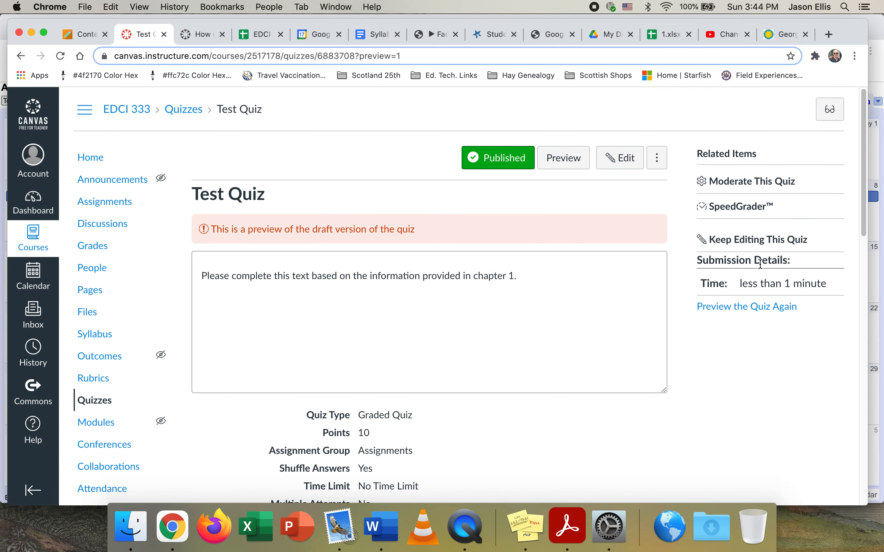
{"action": "scroll", "coordinate": [760, 264], "scroll_direction": "down", "scroll_amount": 1}
{"action": "scroll", "coordinate": [760, 264], "scroll_direction": "up", "scroll_amount": 1}
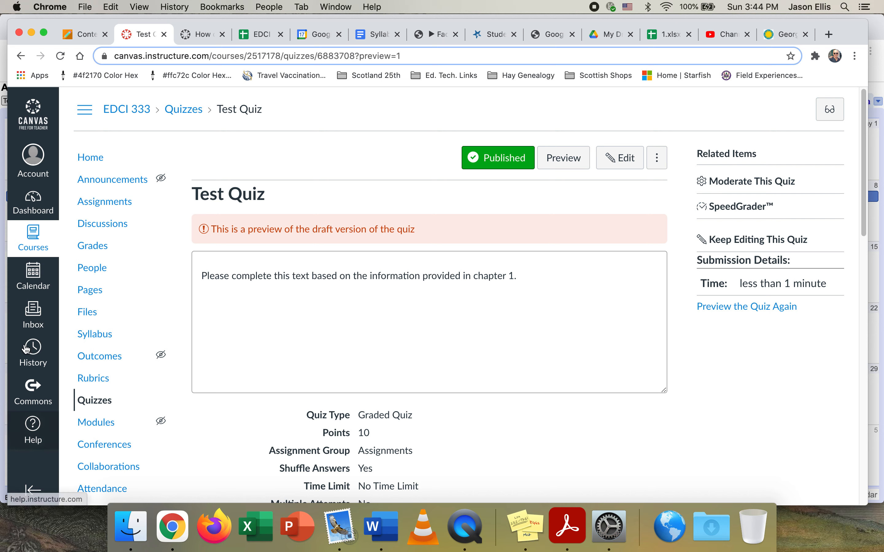
Step: Open the gradebook of the EDCI 333 course
{"action": "left_click", "coordinate": [94, 245]}
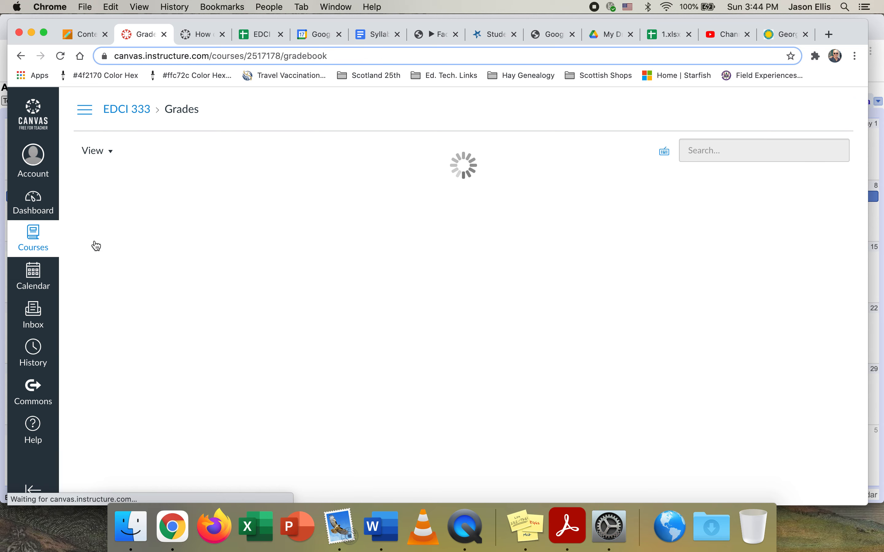